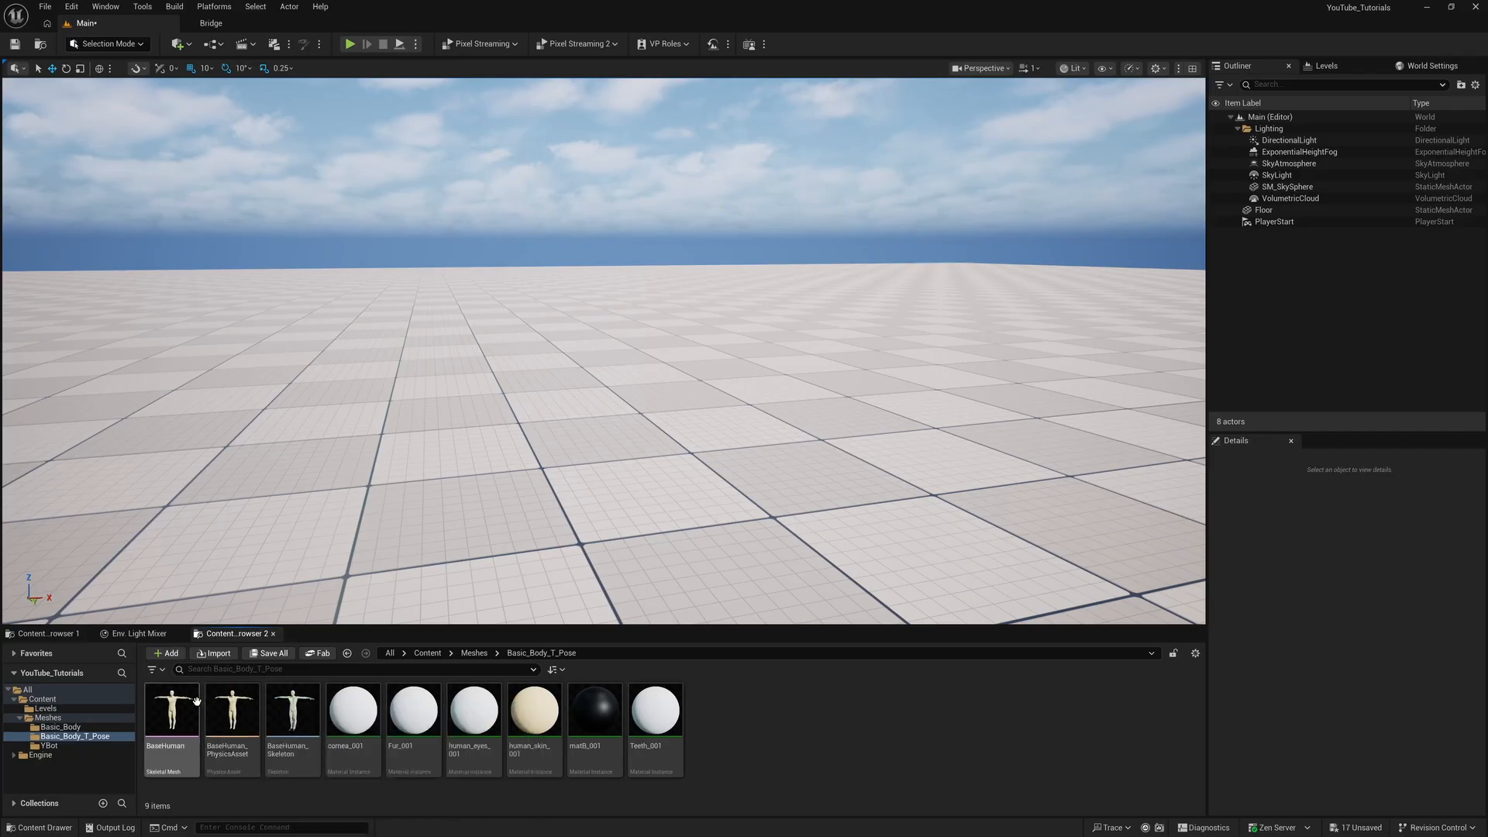
Create a Modular Rig from the BaseHuman skeletal mesh and open the new BaseHuman_CtrlRig asset
{"action": "mouse_move", "coordinate": [191, 702]}
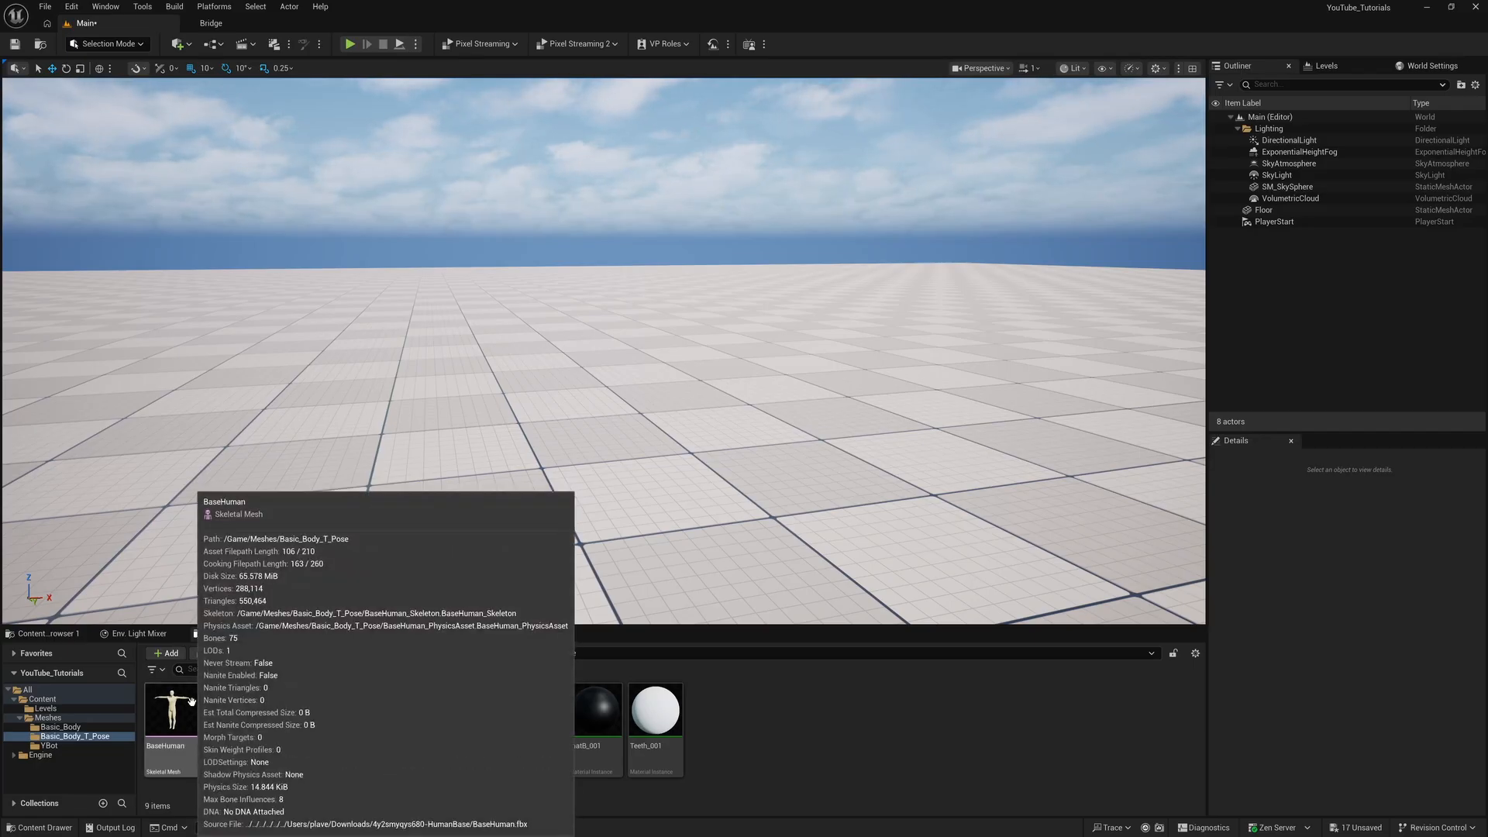
{"action": "right_click", "coordinate": [186, 700]}
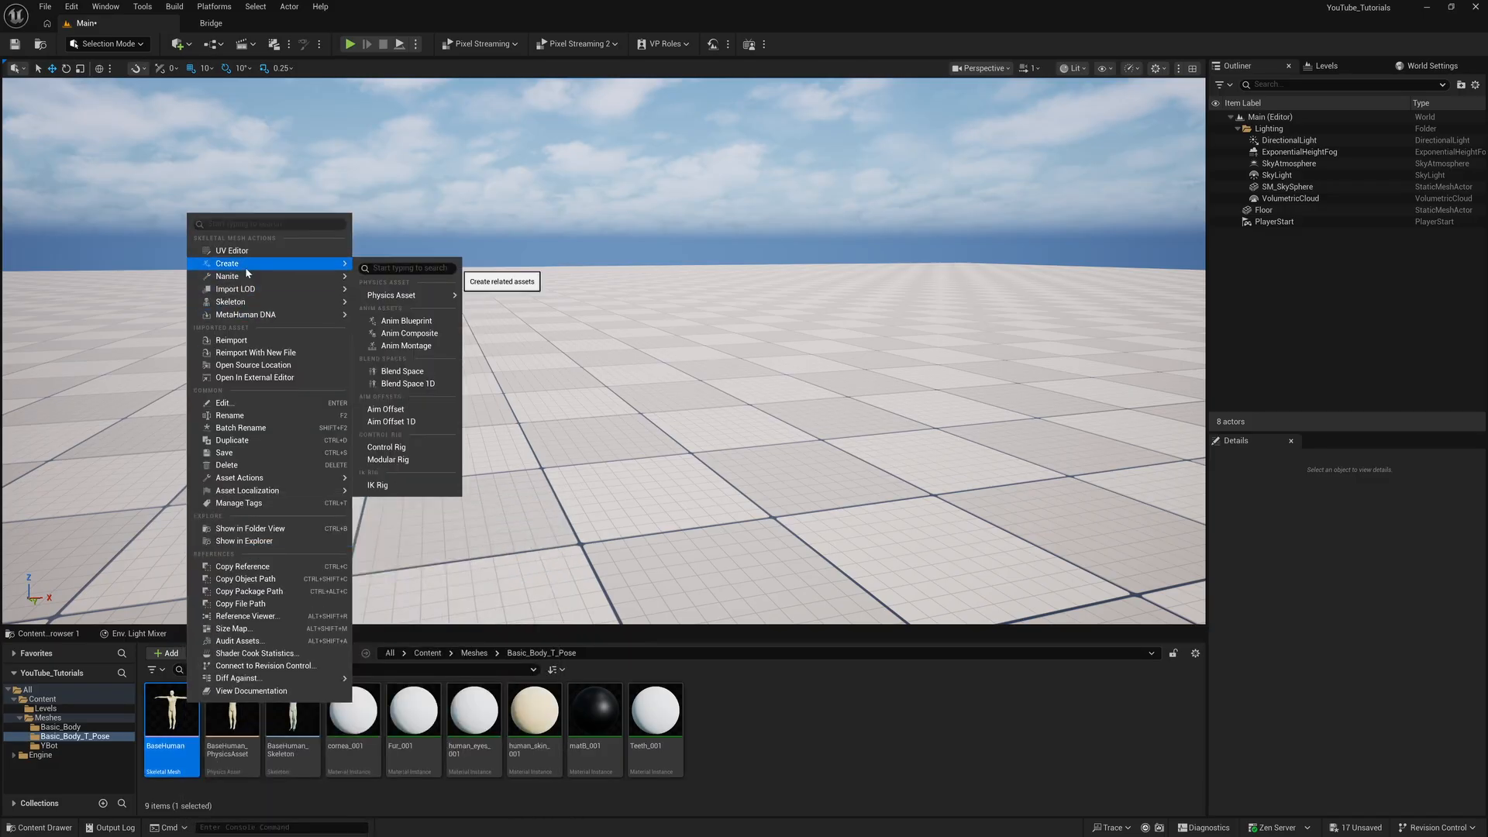
{"action": "left_click", "coordinate": [419, 456]}
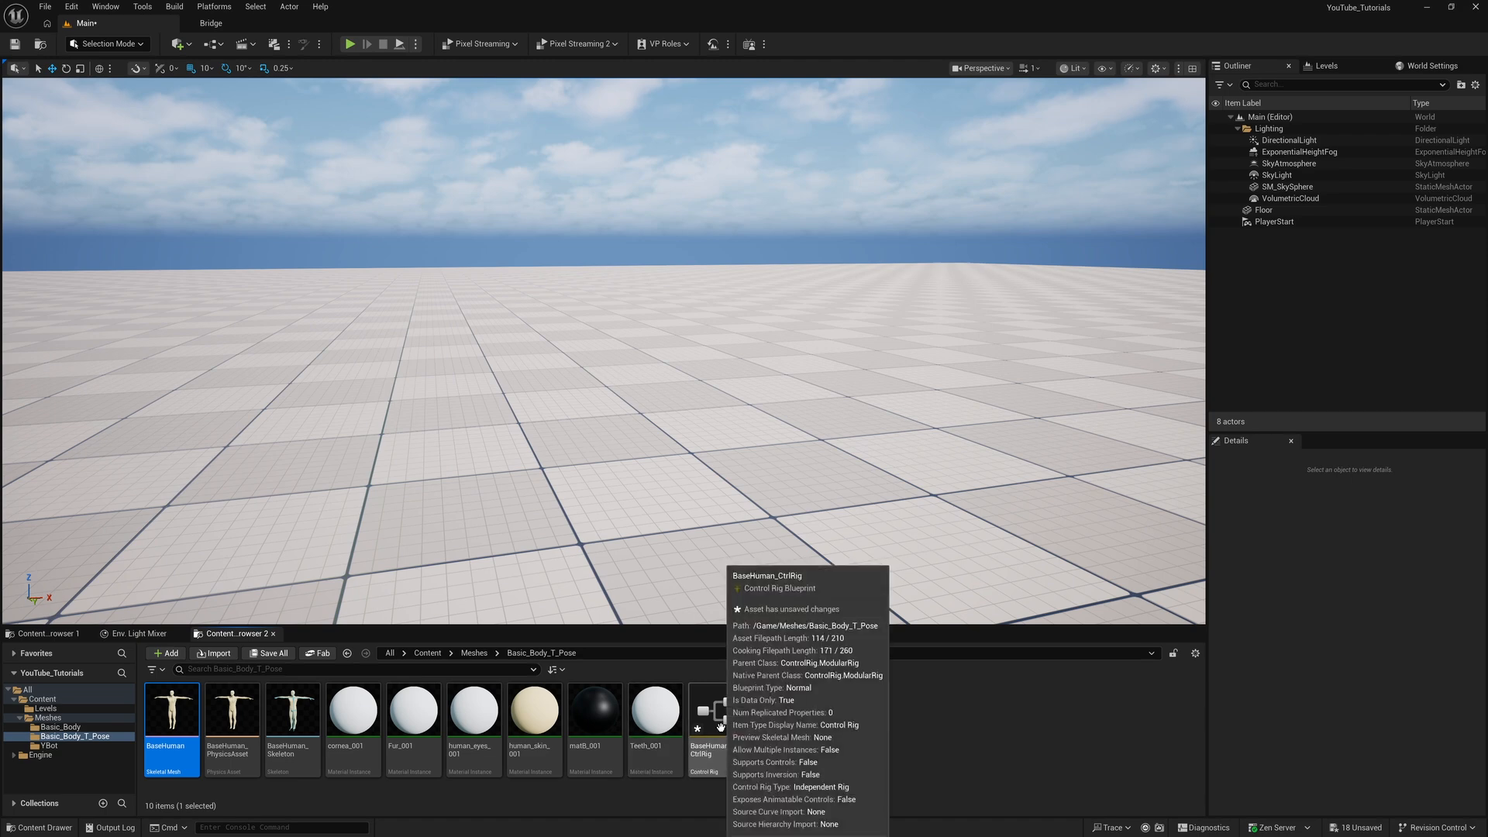
{"action": "double_click", "coordinate": [721, 719]}
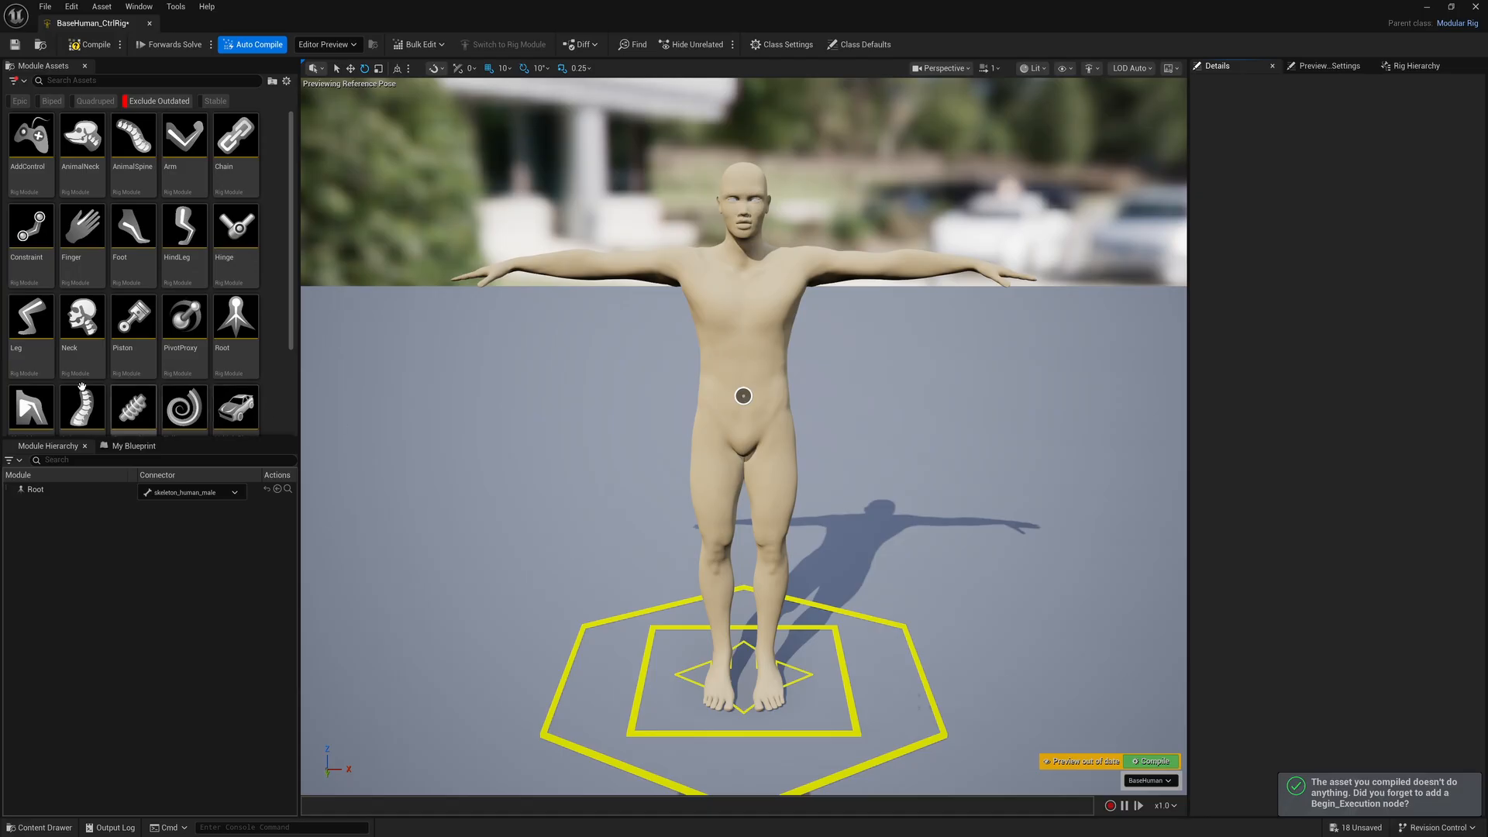
Attach the Spine module to the character's spine01 socket and set its Spine End Bone to spine03
{"action": "left_click_drag", "start_coordinate": [82, 407], "coordinate": [743, 398]}
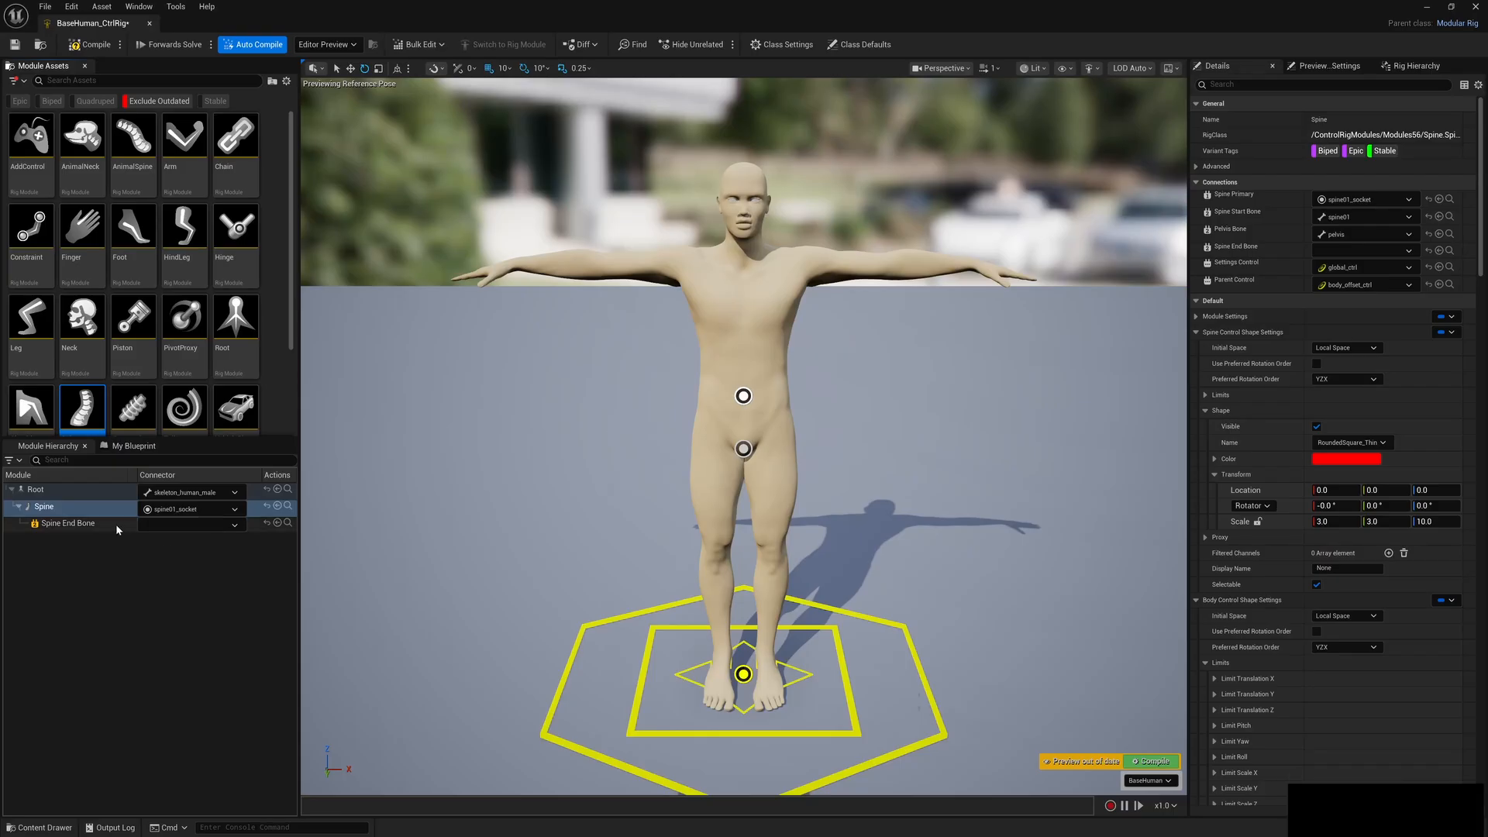
{"action": "left_click", "coordinate": [201, 523]}
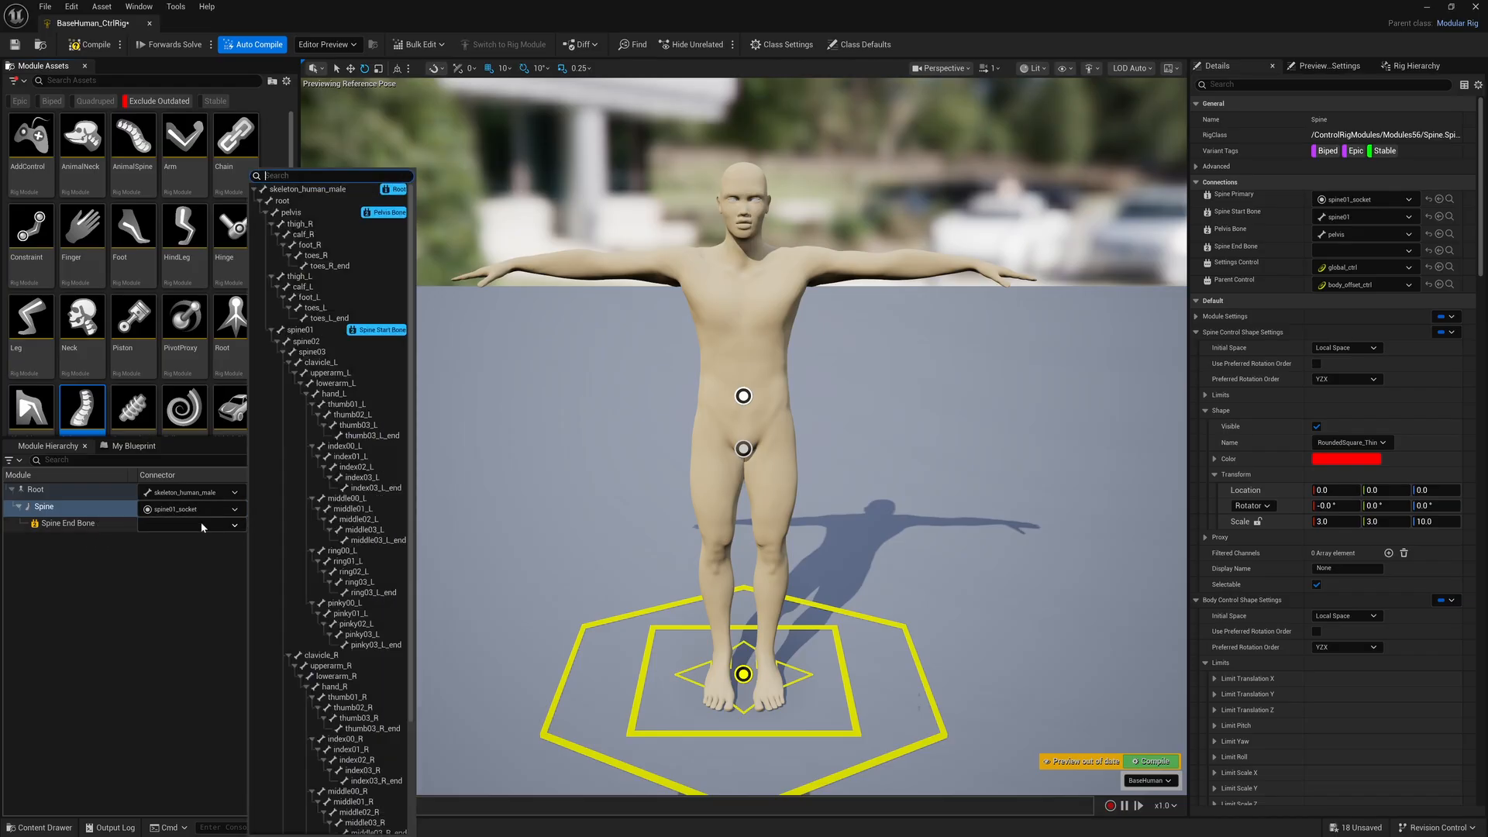
{"action": "left_click", "coordinate": [318, 352]}
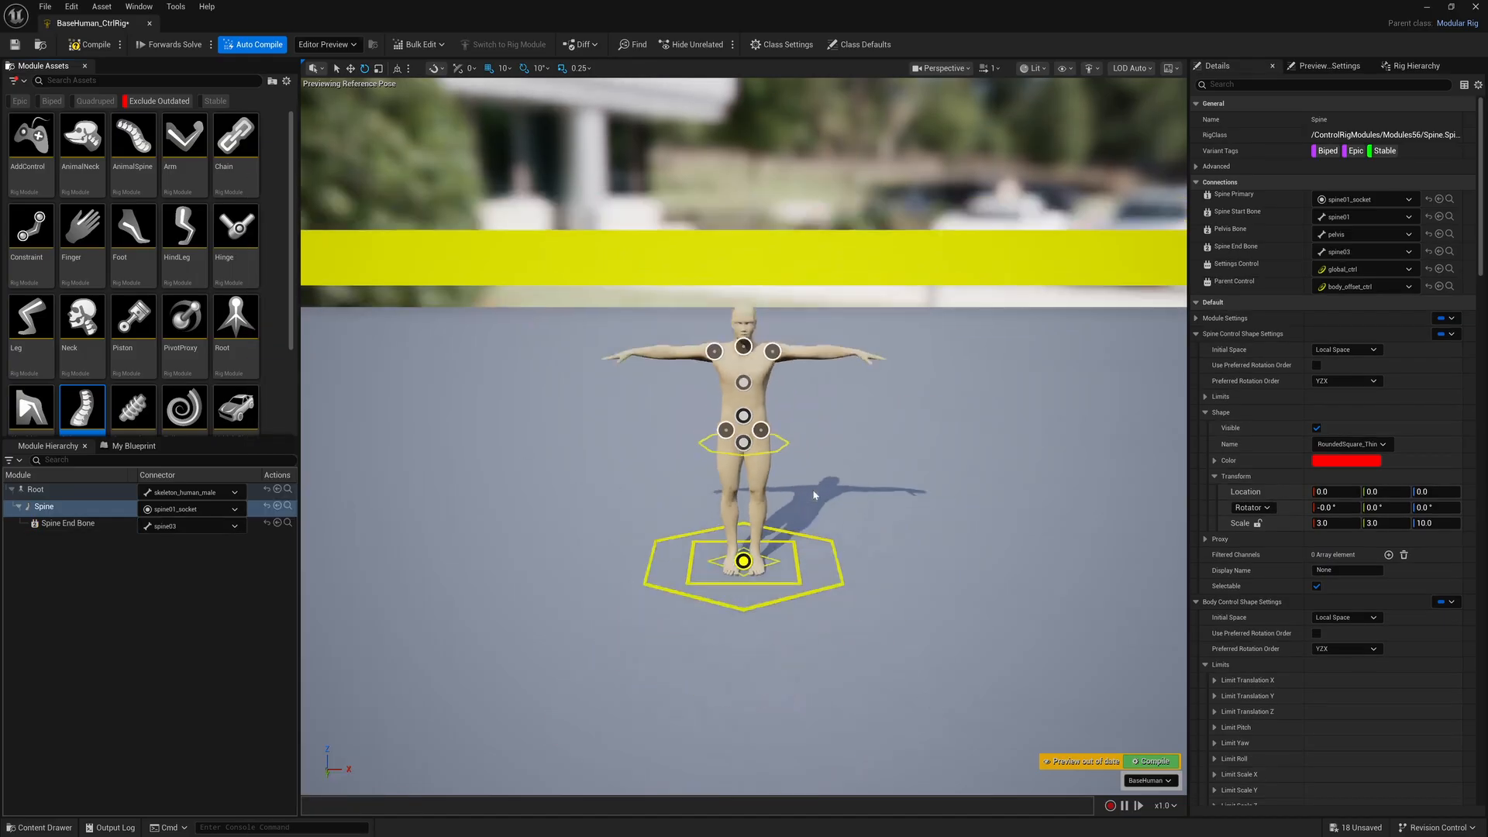
Examine the size of the spine control shapes relative to the character, and close the rig editor
{"action": "scroll", "coordinate": [814, 495], "scroll_direction": "down", "scroll_amount": 8}
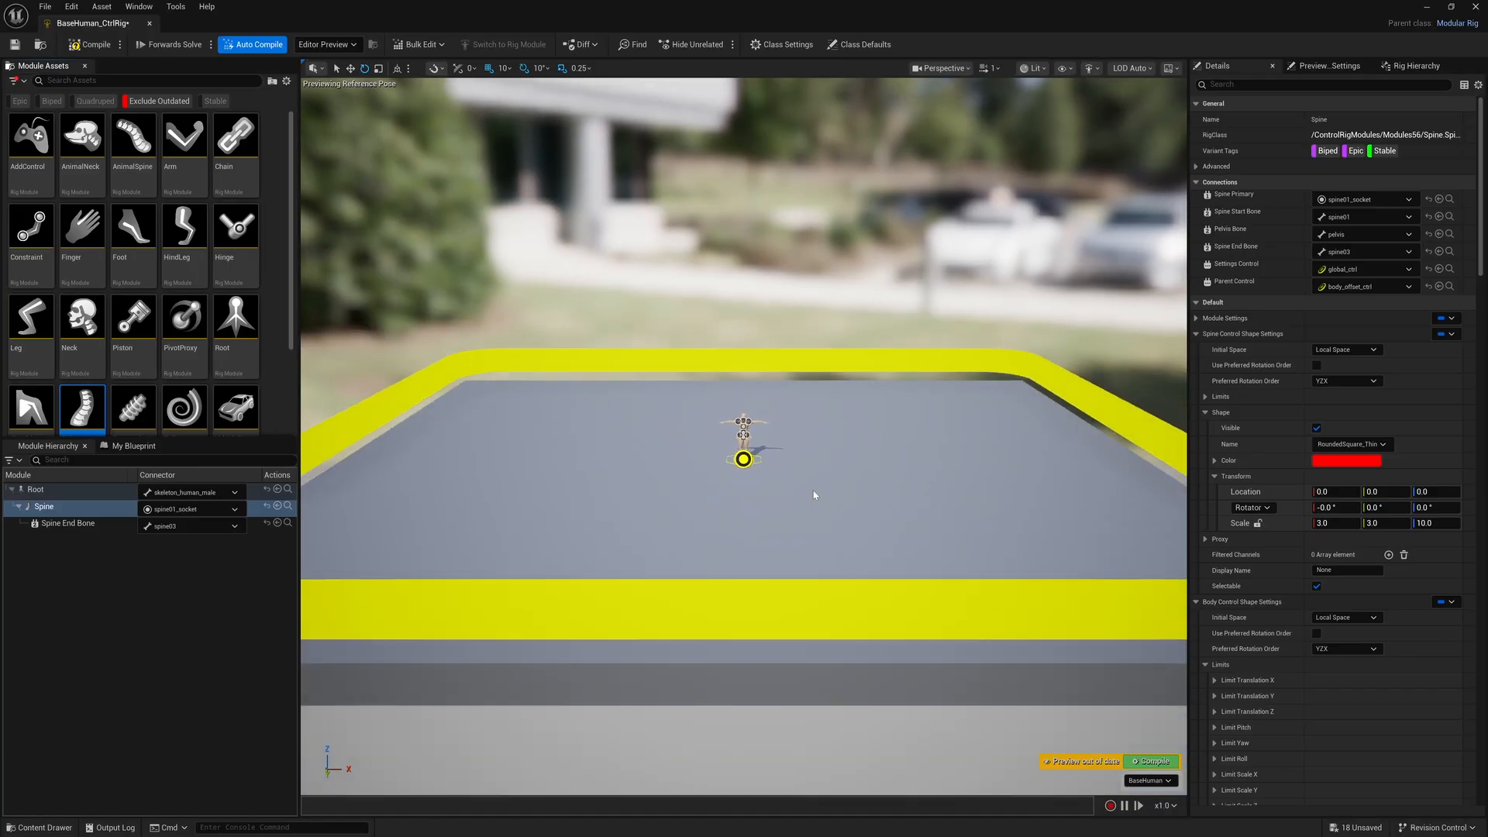
{"action": "scroll", "coordinate": [814, 494], "scroll_direction": "up", "scroll_amount": 4}
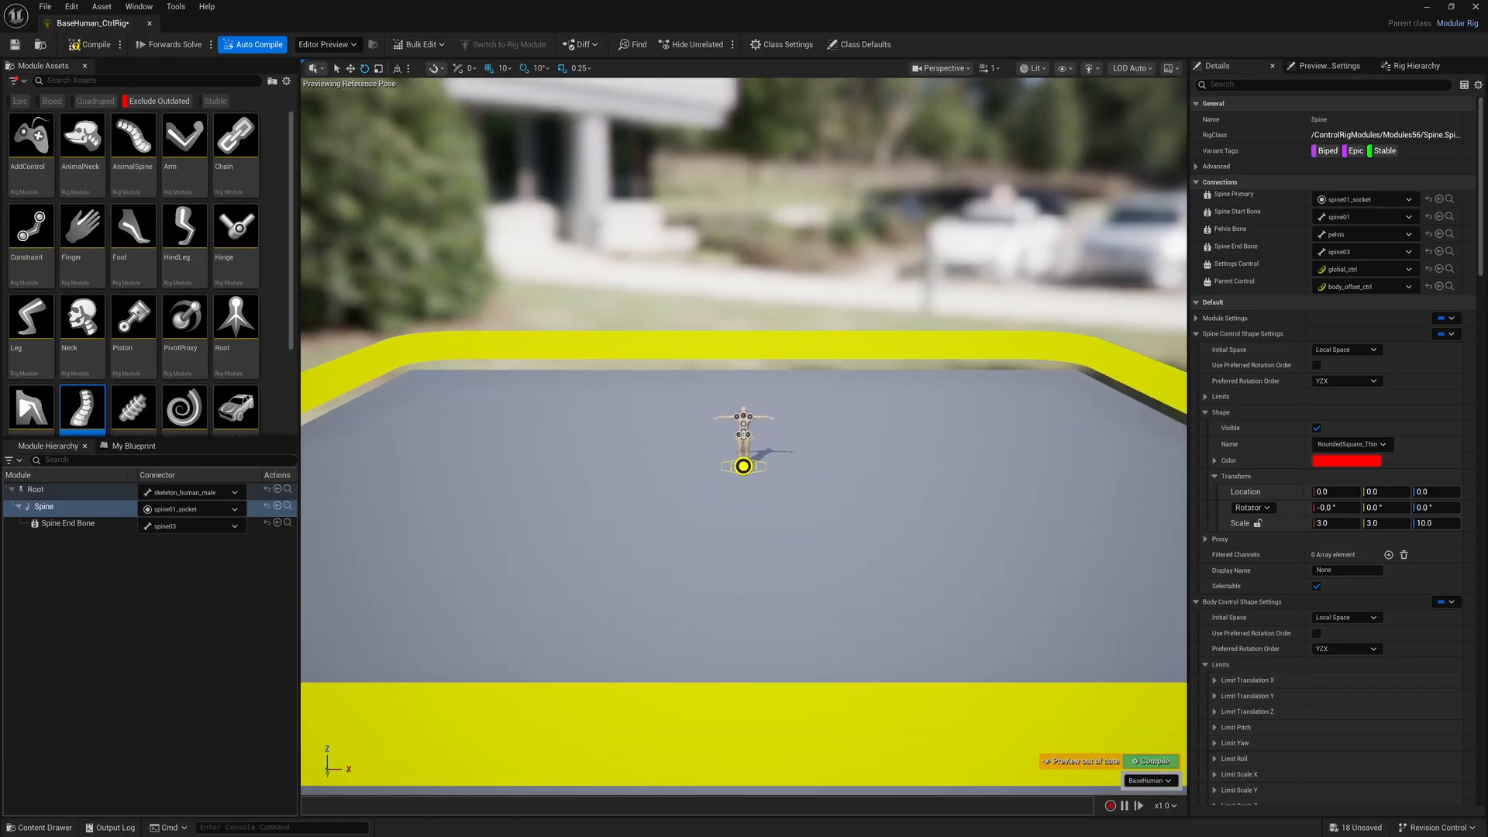
{"action": "double_click", "coordinate": [801, 346]}
{"action": "mouse_move", "coordinate": [770, 407]}
{"action": "left_mouse_down"}
{"action": "mouse_move", "coordinate": [754, 392]}
{"action": "mouse_move", "coordinate": [786, 422]}
{"action": "mouse_move", "coordinate": [769, 407]}
{"action": "left_mouse_up"}
{"action": "scroll", "coordinate": [797, 428], "scroll_direction": "up", "scroll_amount": 5}
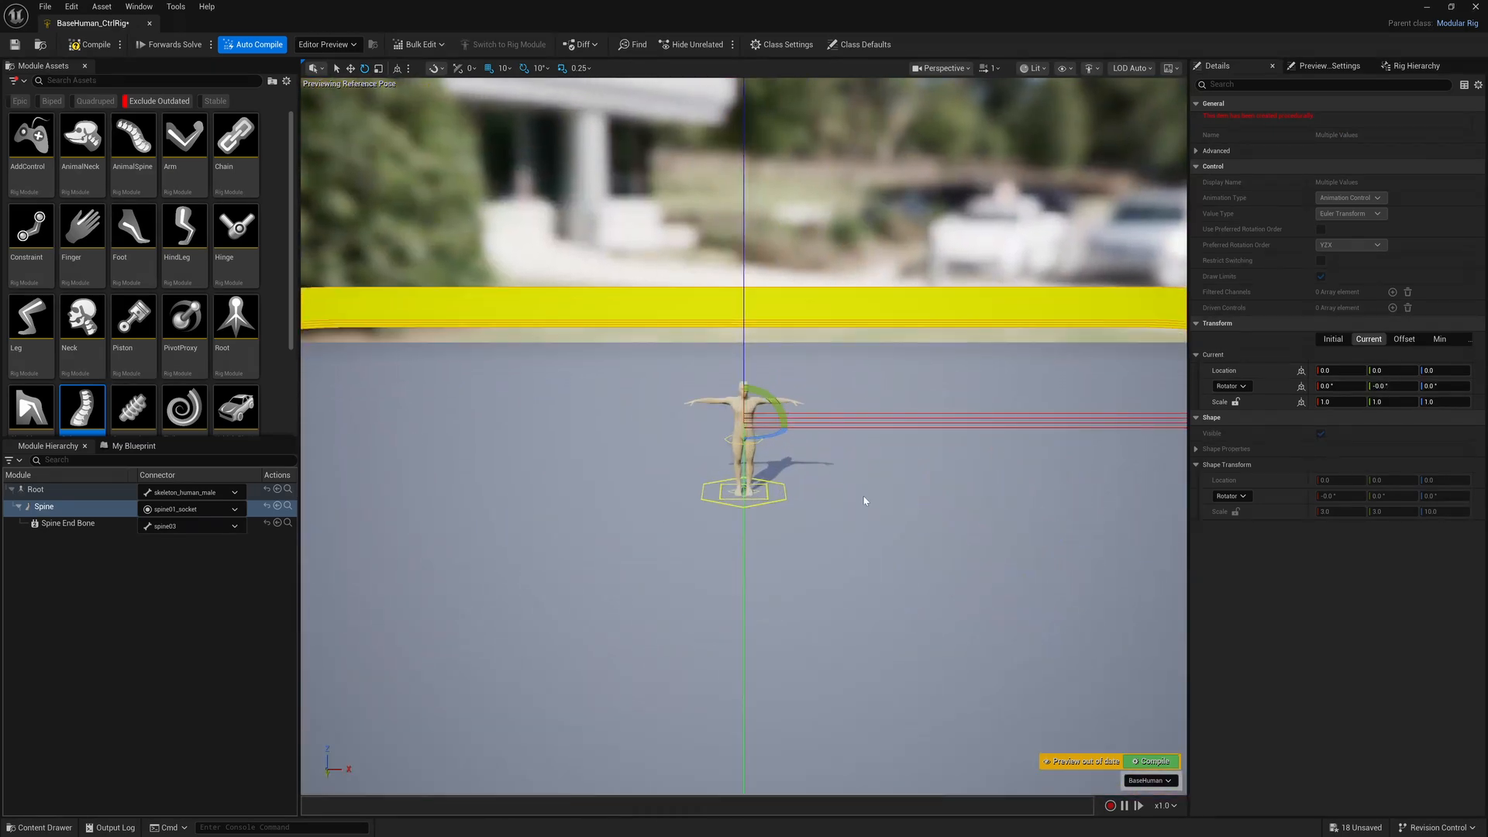
{"action": "left_click", "coordinate": [902, 470]}
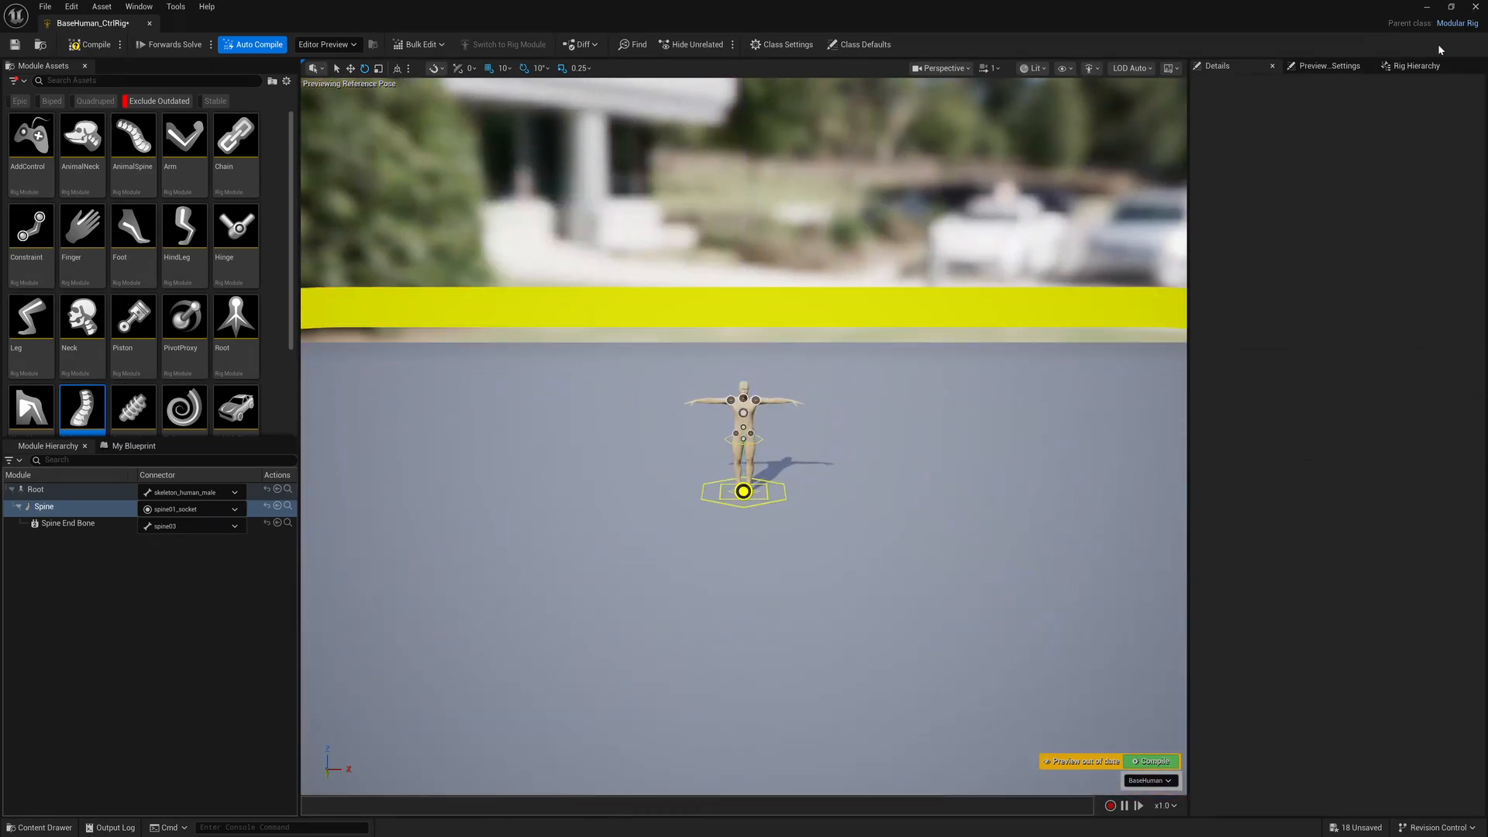
{"action": "left_click", "coordinate": [1475, 6]}
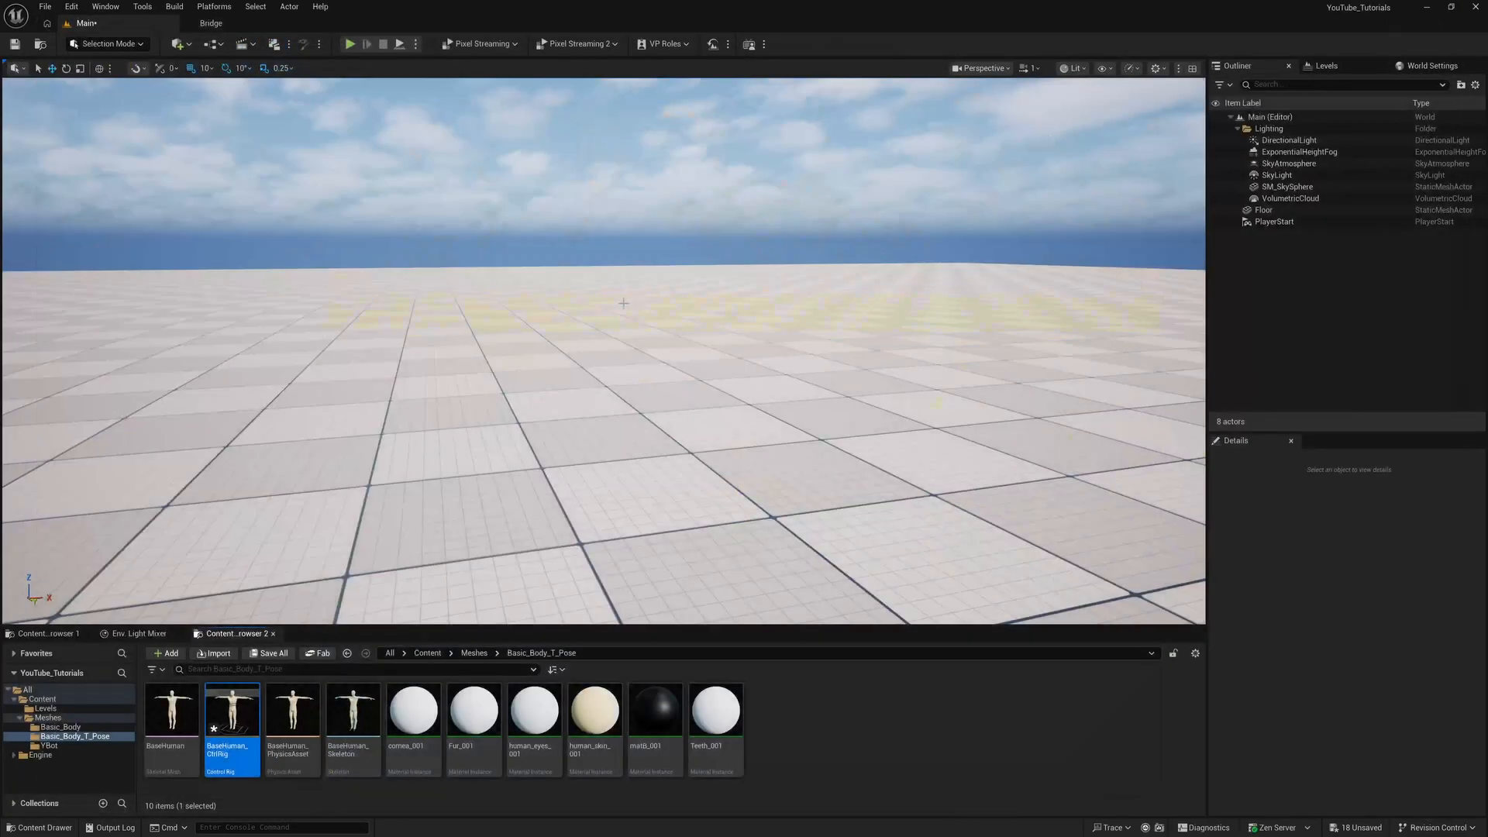
Create a Modular Rig from the Standing_Idle__2_ skeletal mesh in the YBot folder and attach the Spine module to its spine_01 socket
{"action": "left_click", "coordinate": [48, 746]}
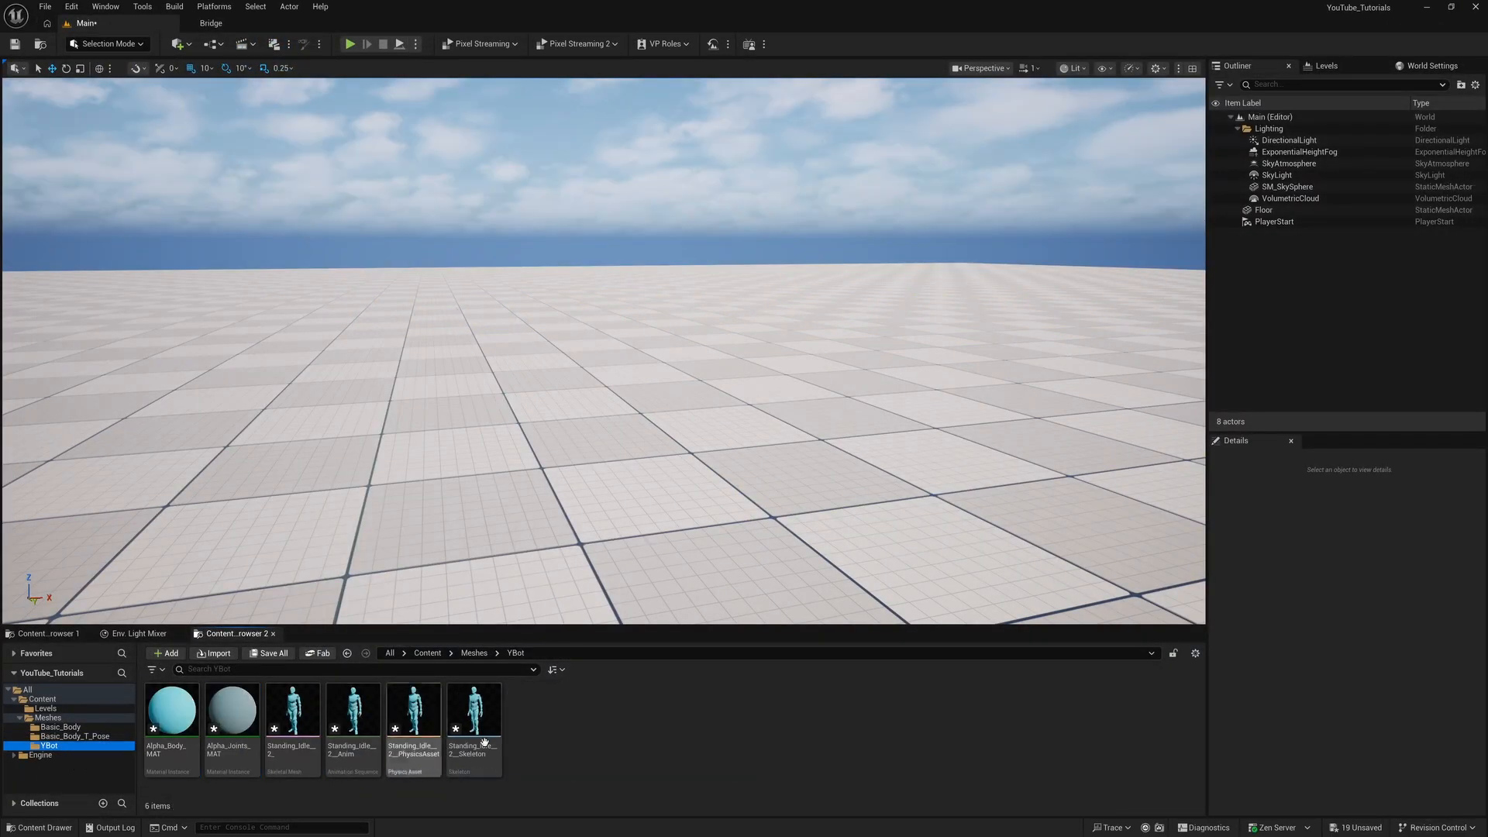
{"action": "right_click", "coordinate": [298, 706]}
{"action": "mouse_move", "coordinate": [418, 272]}
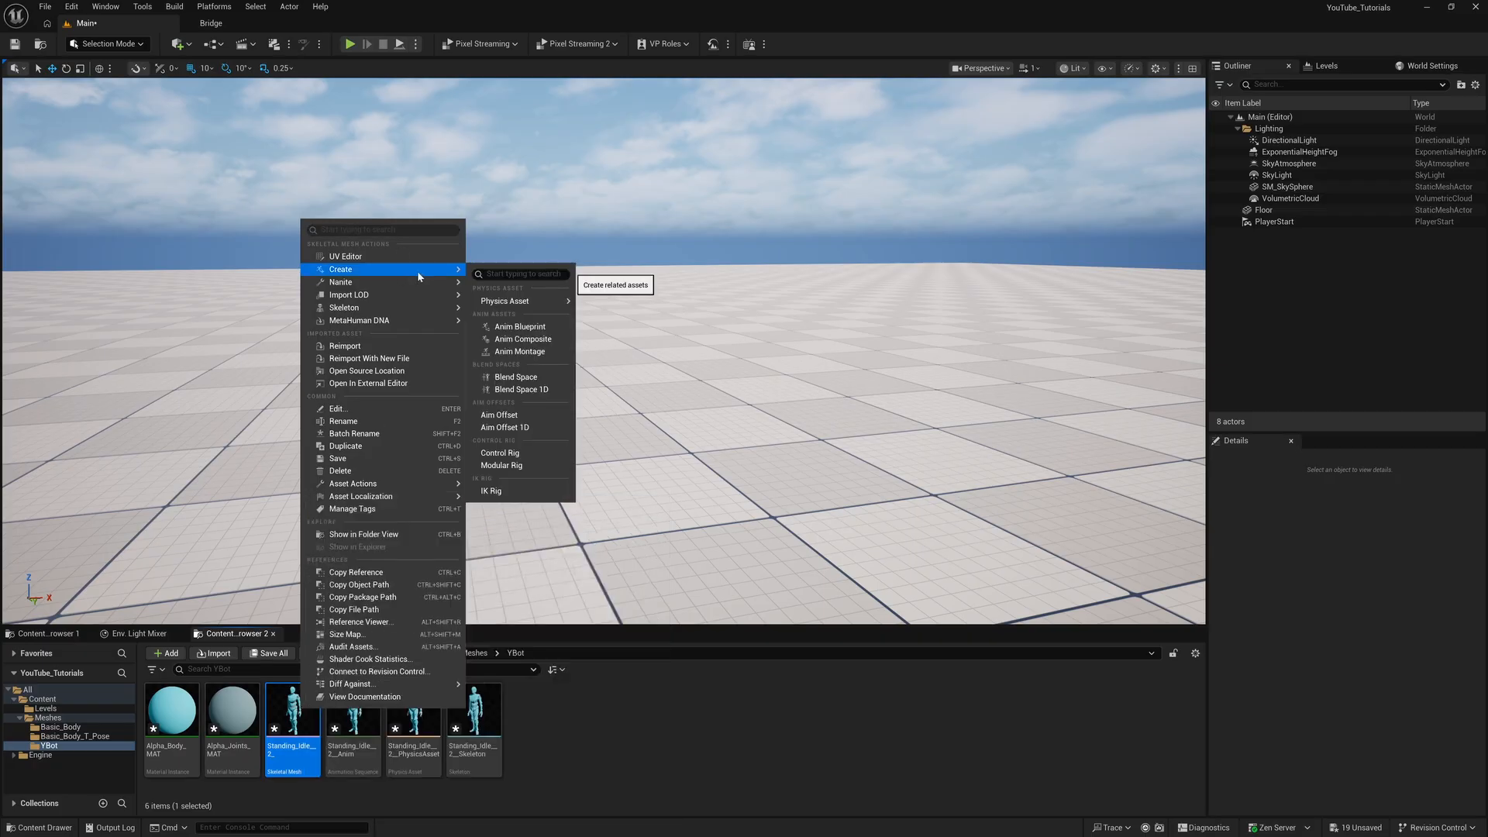
{"action": "left_click", "coordinate": [518, 455]}
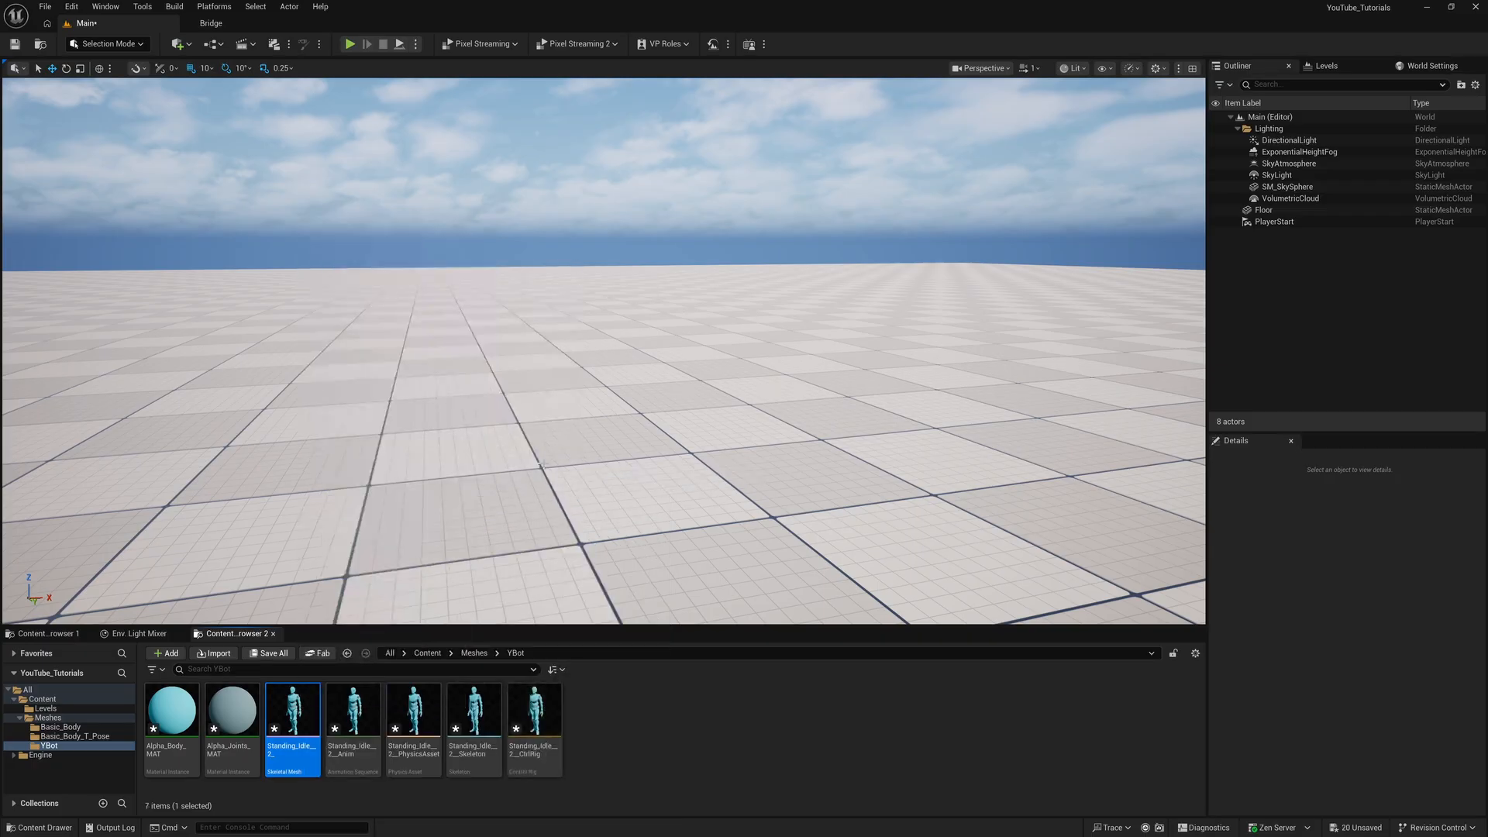
{"action": "double_click", "coordinate": [535, 712]}
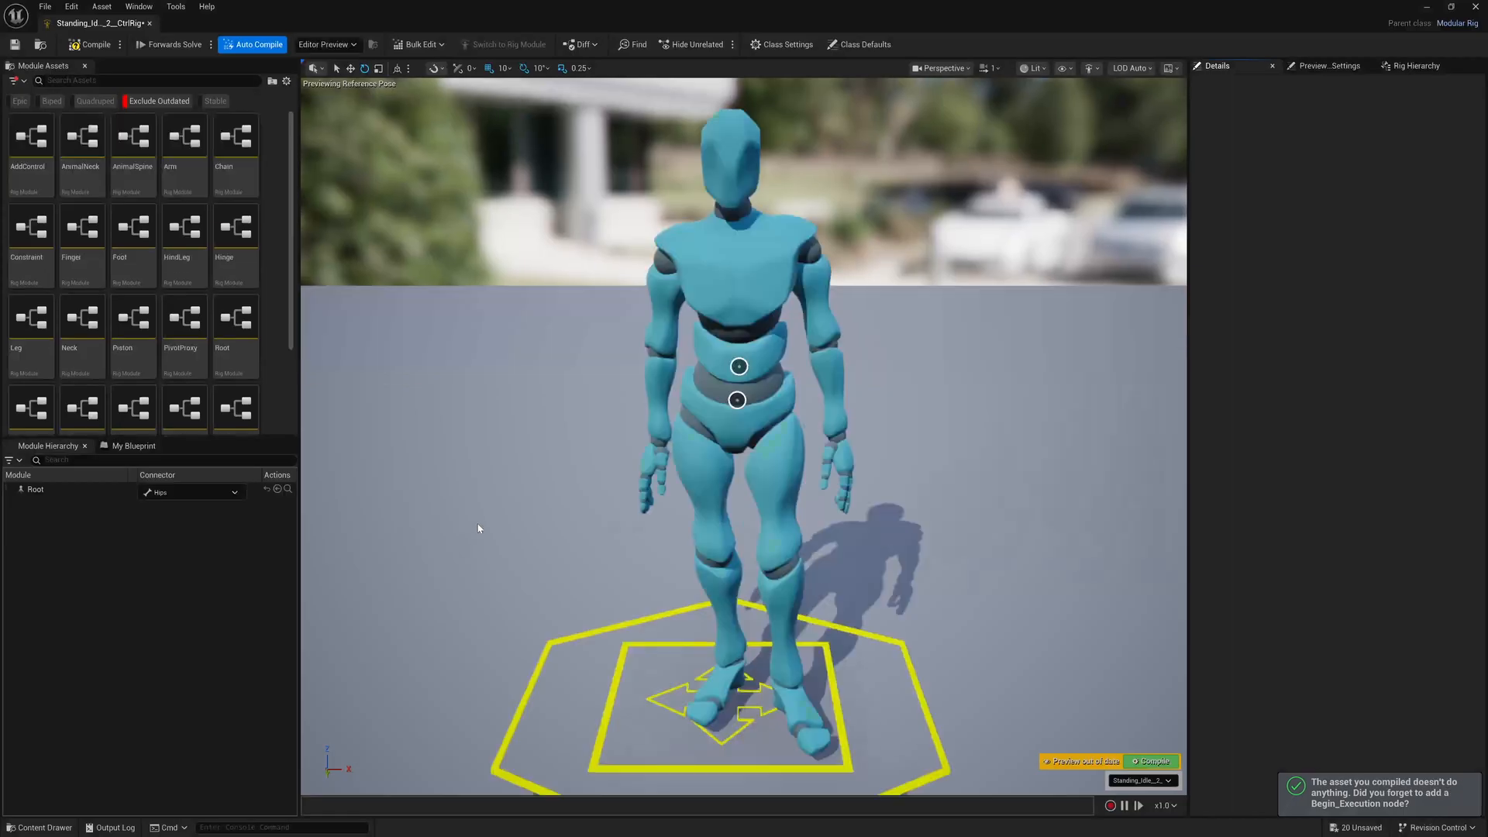
{"action": "left_click_drag", "start_coordinate": [83, 409], "coordinate": [756, 379]}
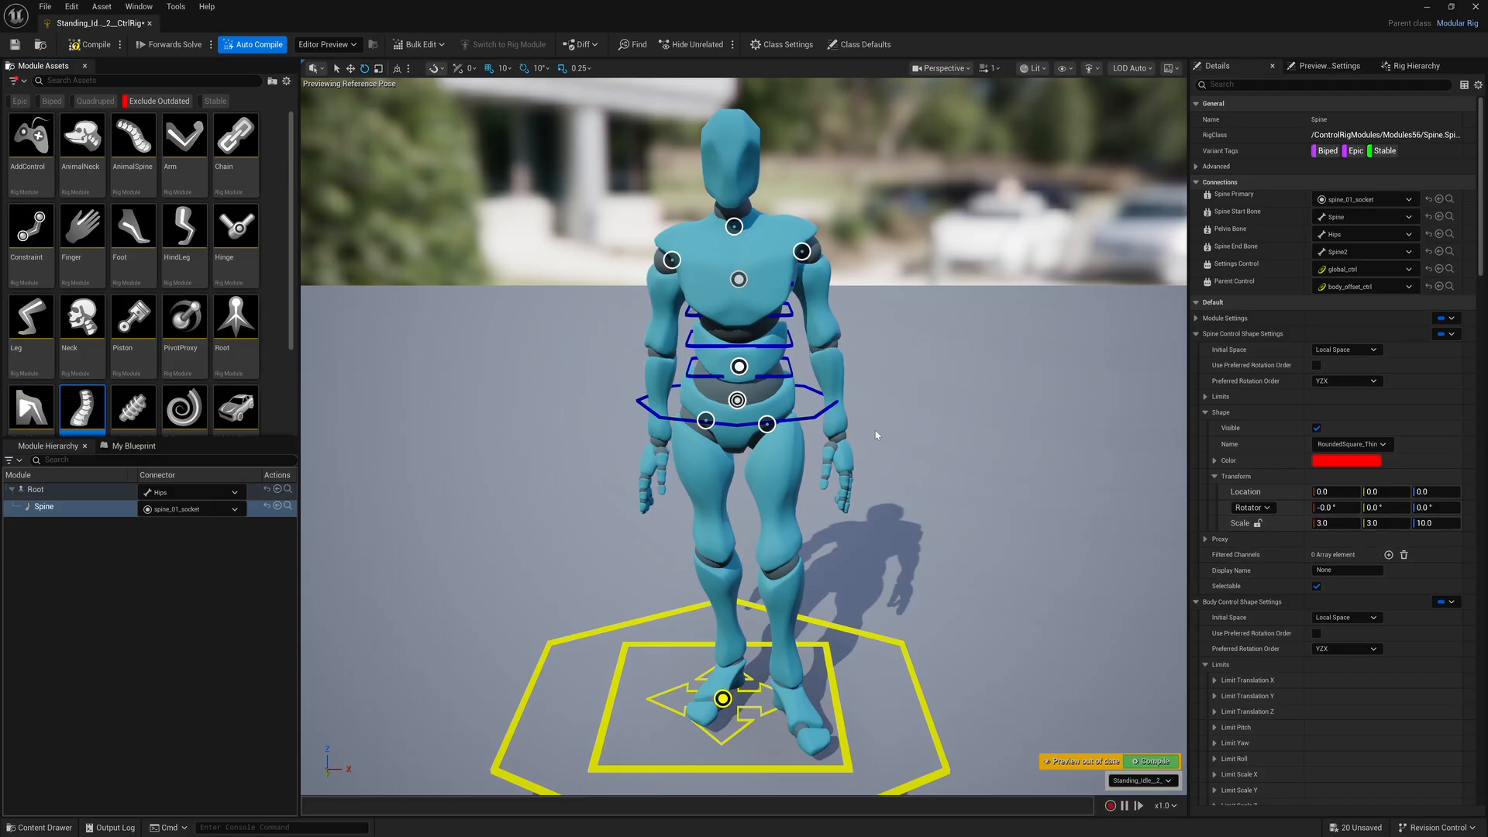
Close this rig, reopen BaseHuman_CtrlRig from the Basic_Body_T_Pose folder, and select its Spine module
{"action": "left_click", "coordinate": [1476, 6]}
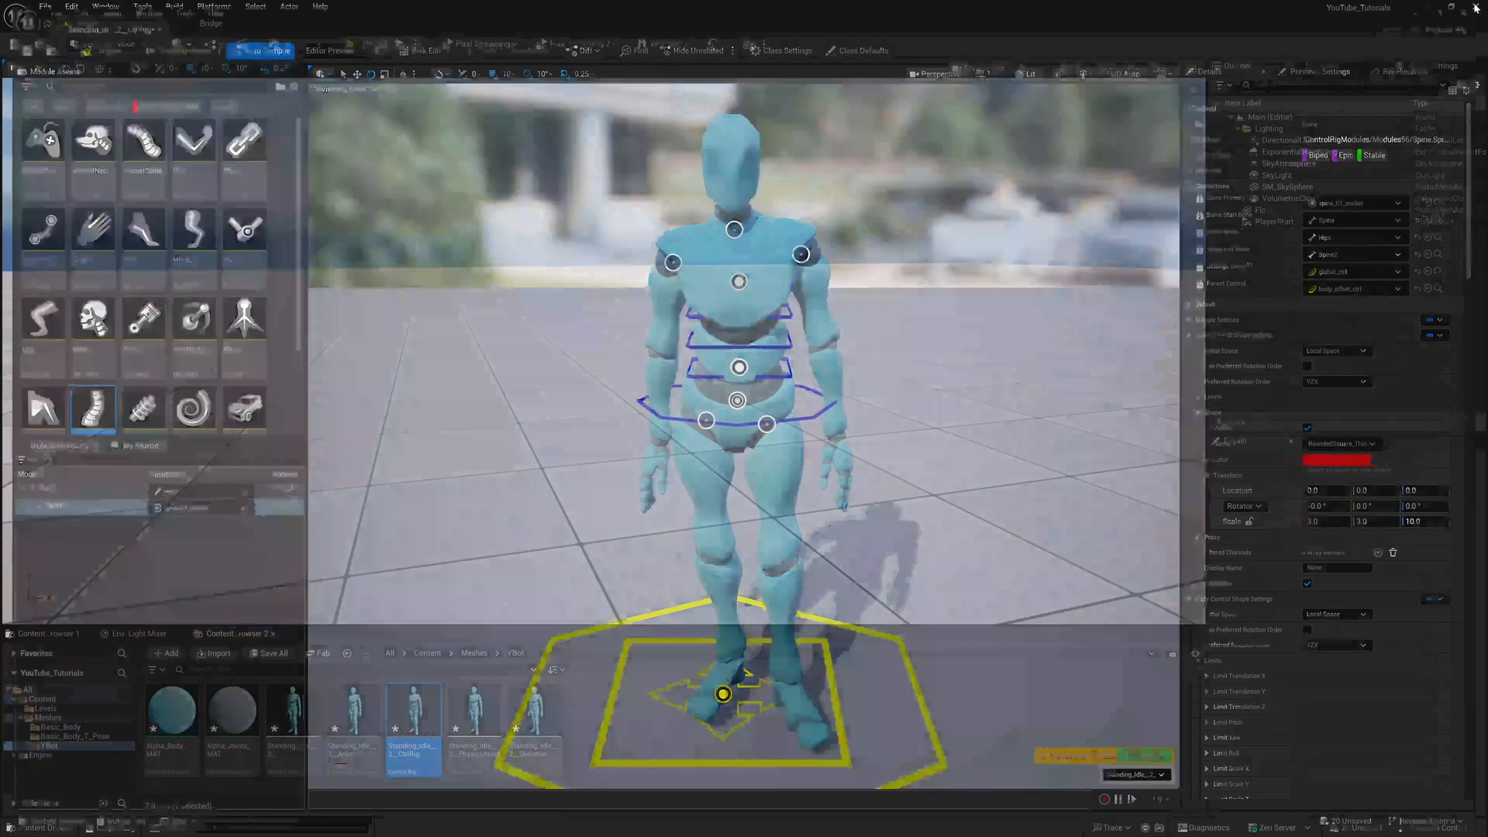
{"action": "left_click", "coordinate": [87, 736]}
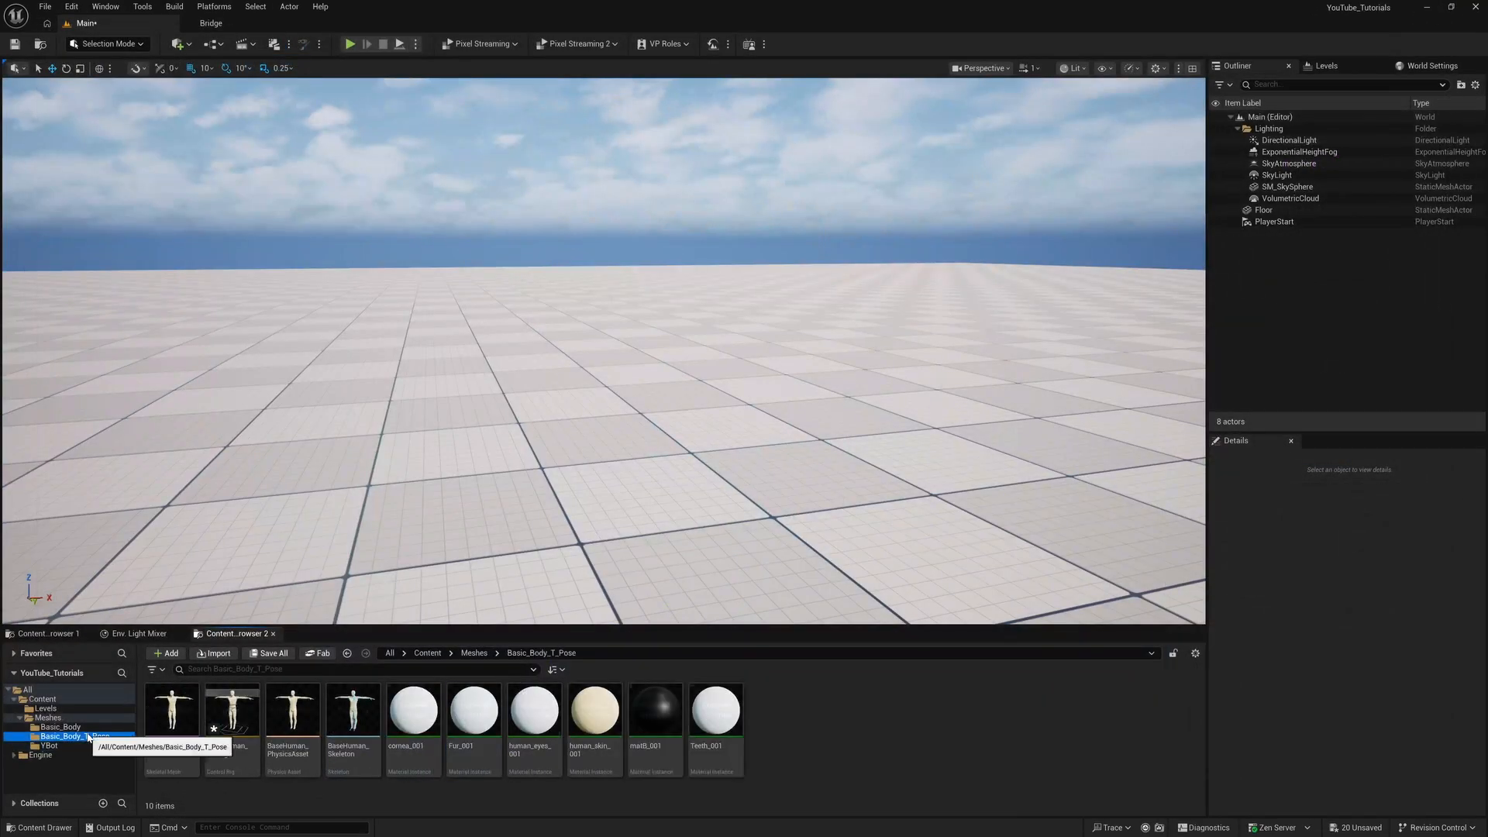
{"action": "double_click", "coordinate": [229, 707]}
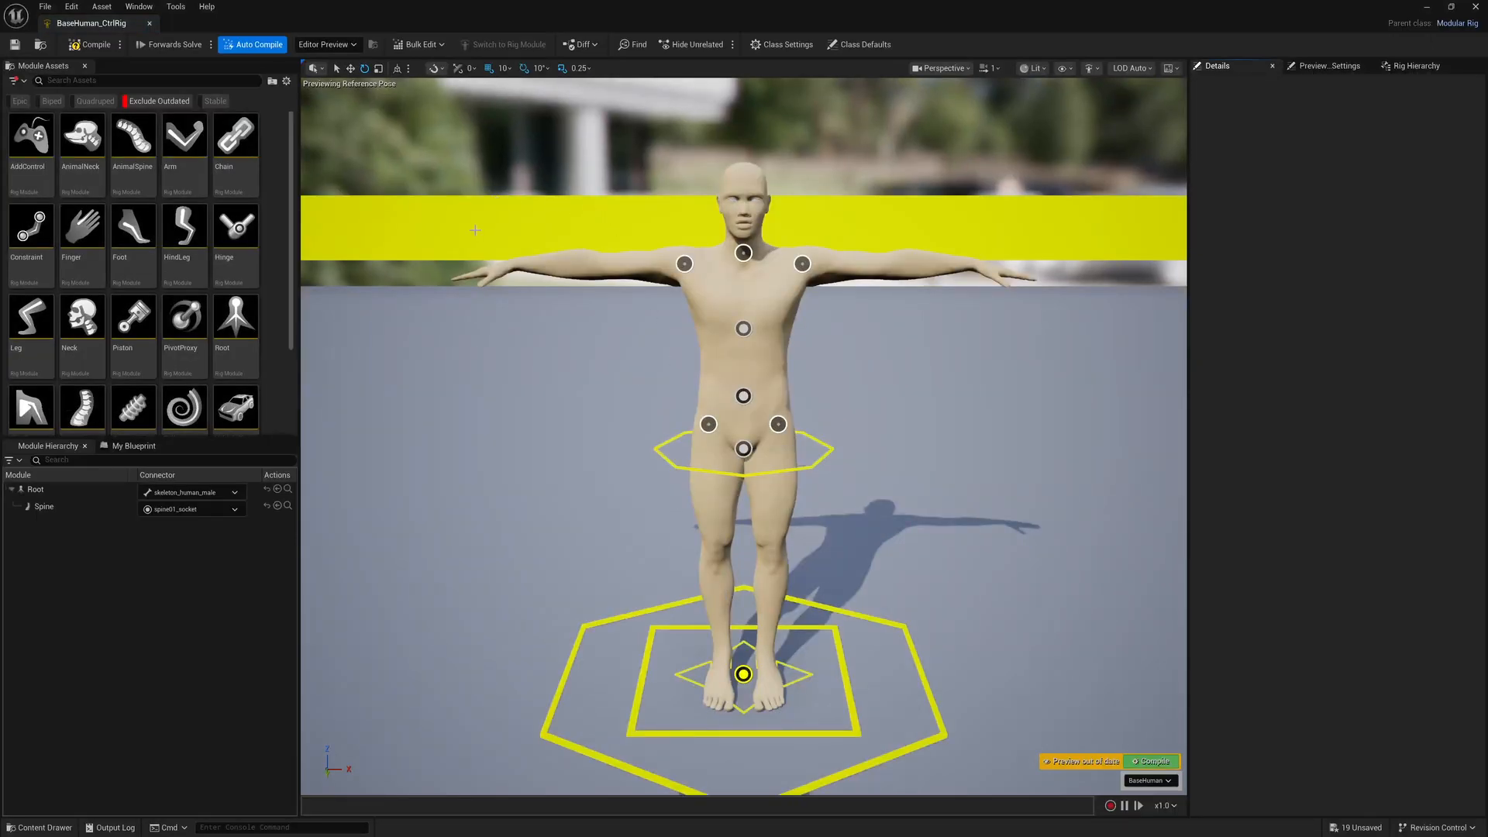
{"action": "left_click", "coordinate": [744, 327]}
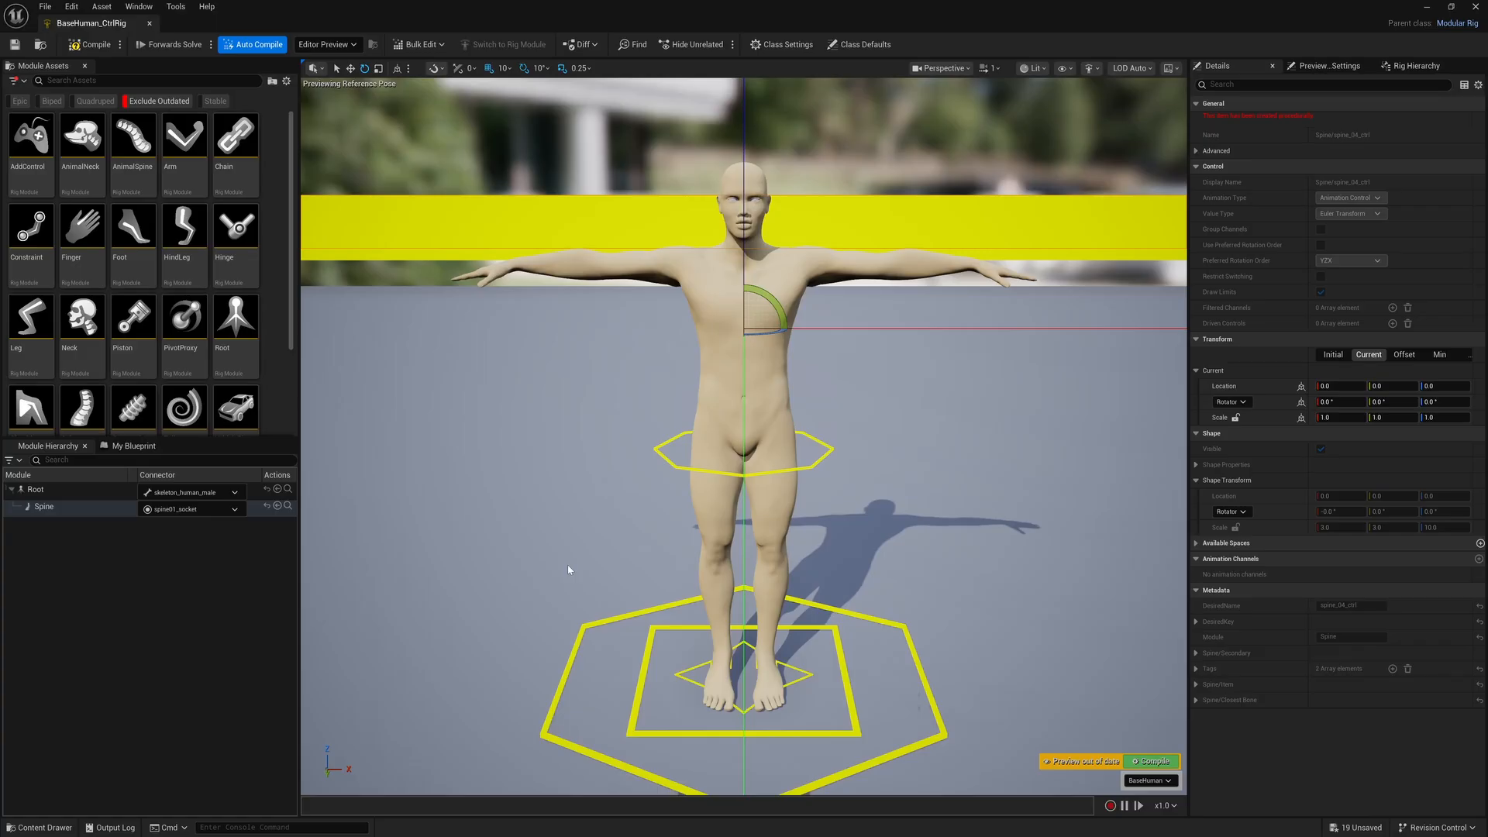
{"action": "left_click", "coordinate": [96, 490]}
{"action": "left_click", "coordinate": [93, 507]}
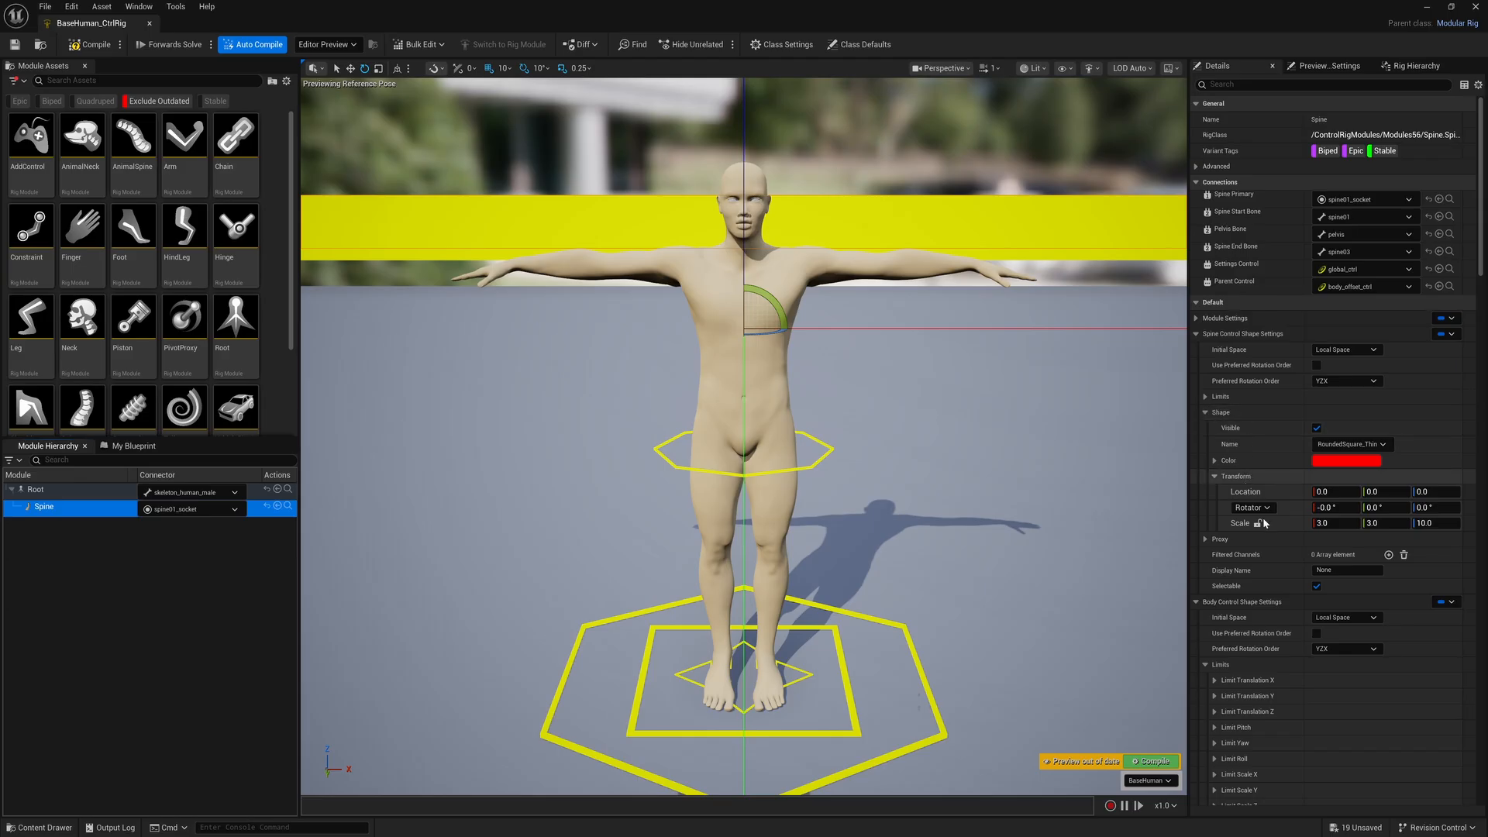
Set the Spine control shape's scale to 0.03 on the X, Y and Z axes
{"action": "left_click", "coordinate": [1324, 524]}
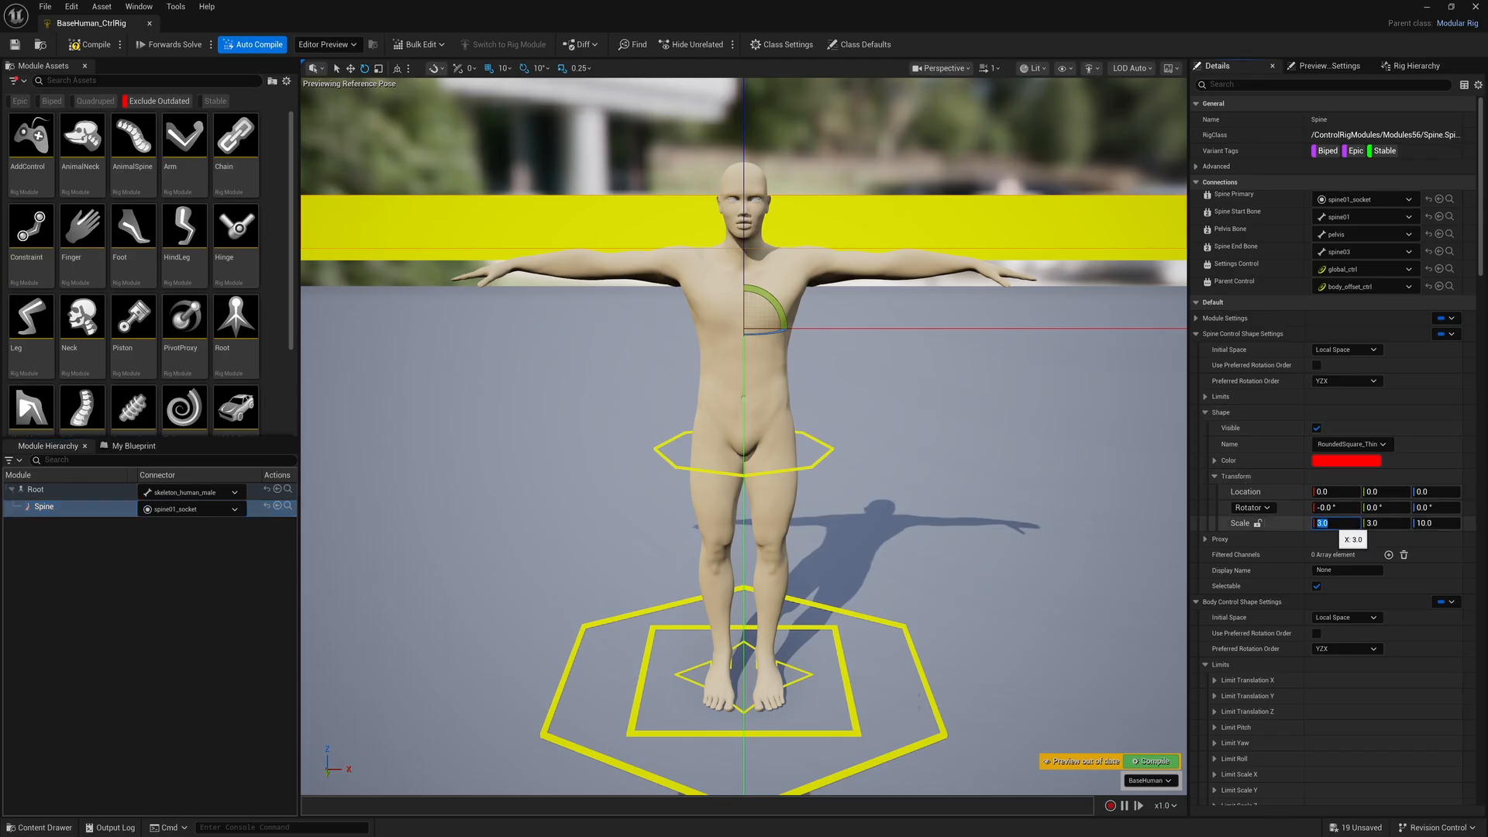
{"action": "type", "text": "0.0"}
{"action": "key", "text": "Tab"}
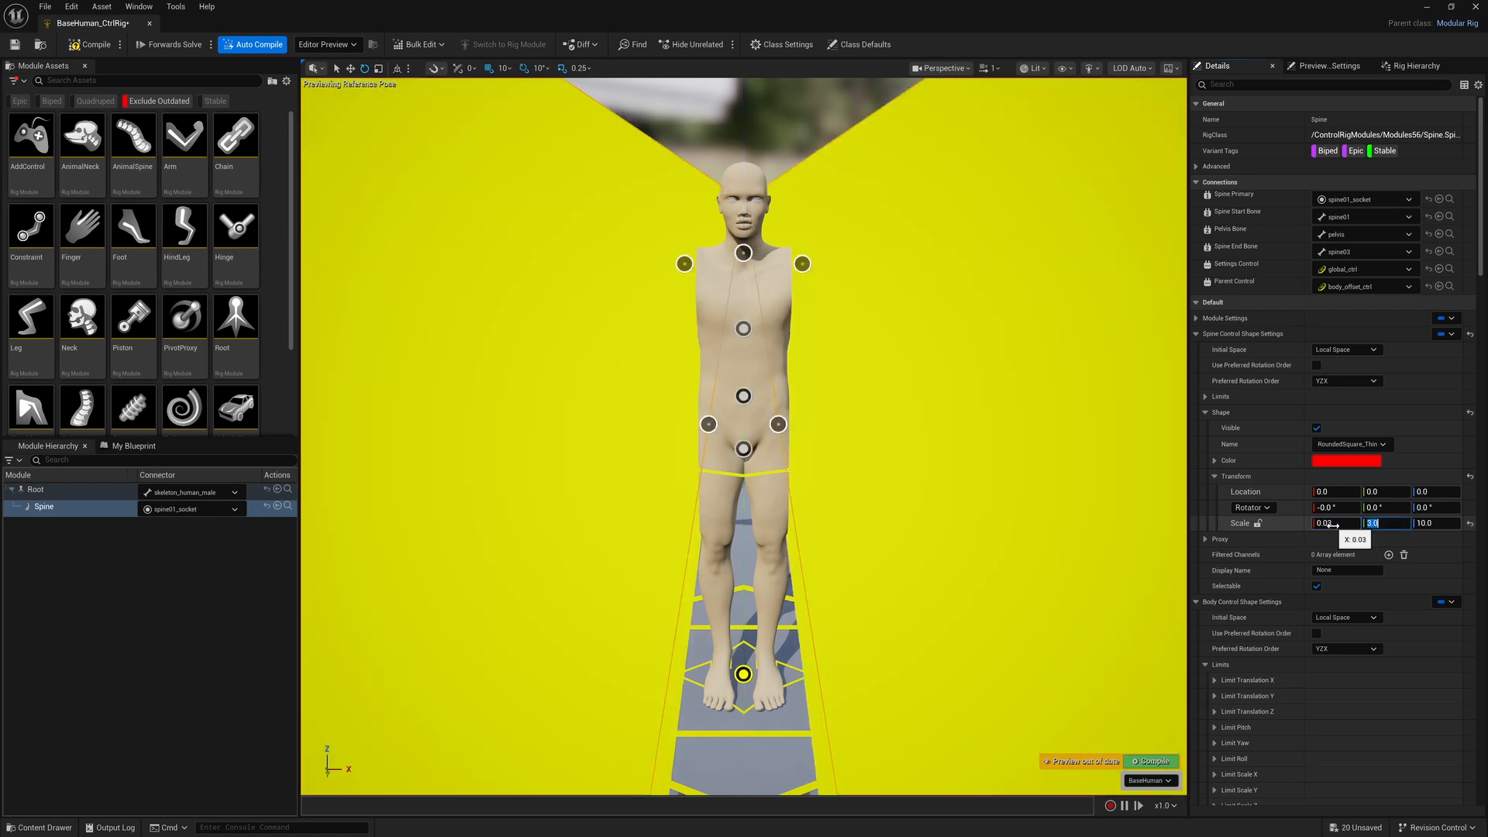
{"action": "type", "text": "0"}
{"action": "key", "text": "Tab"}
{"action": "type", "text": "0"}
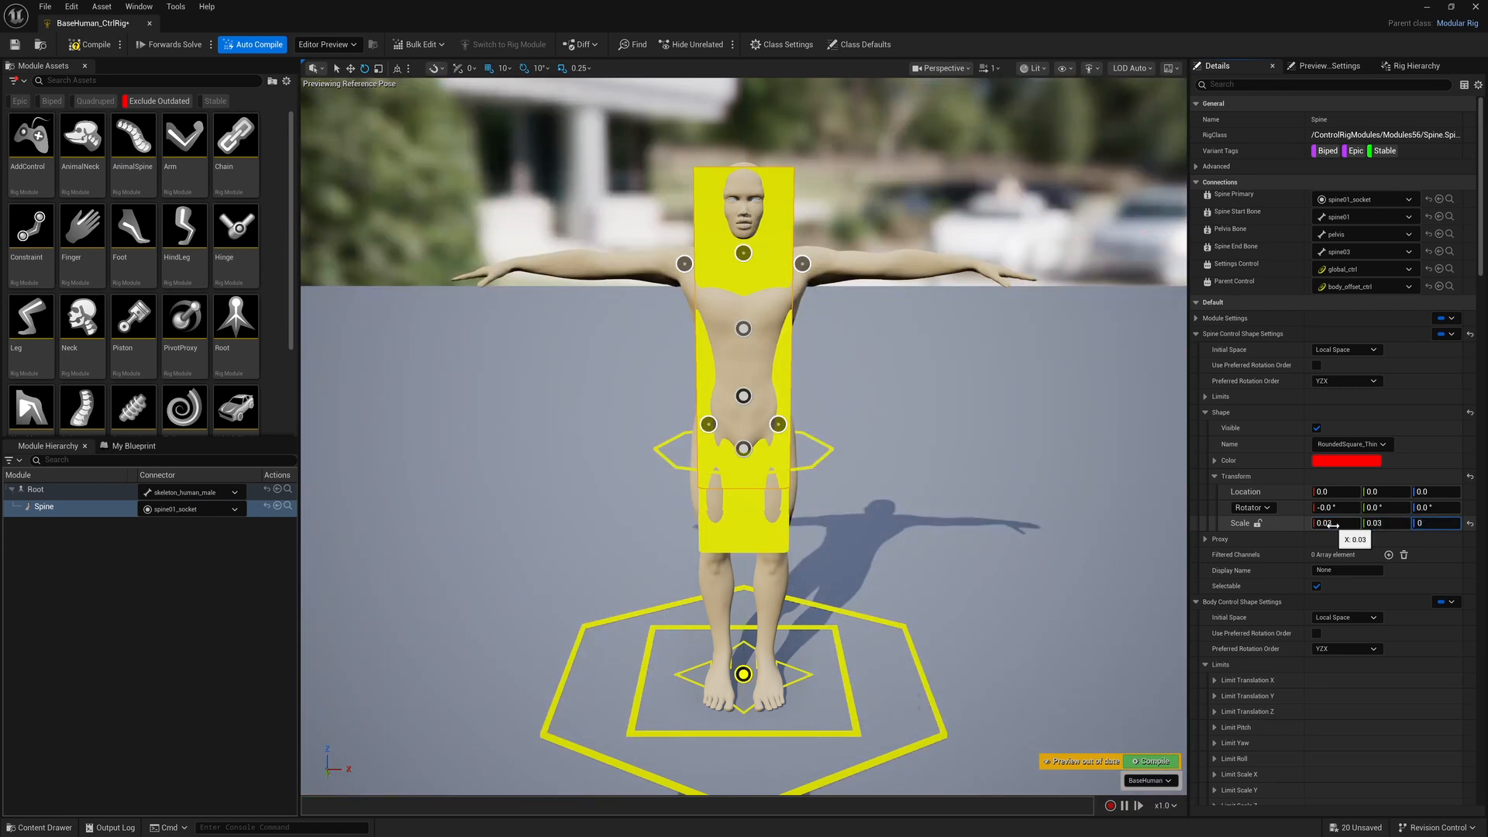
{"action": "type", "text": ".03"}
{"action": "key", "text": "Return"}
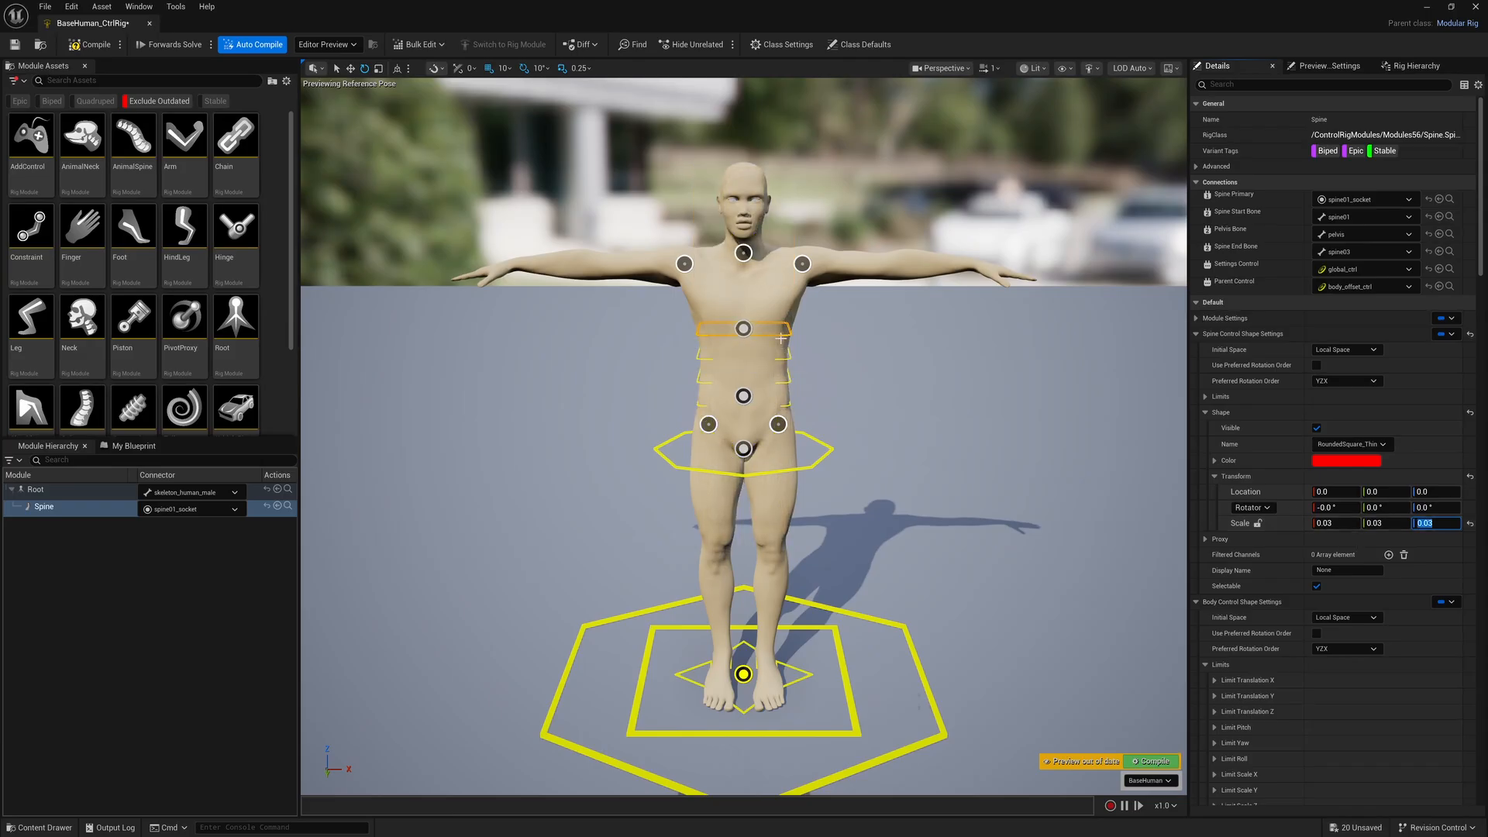
Set the Spine control shape's scale to 0.04 on the X, Y and Z axes
{"action": "left_click", "coordinate": [1333, 524]}
{"action": "left_click", "coordinate": [1360, 524]}
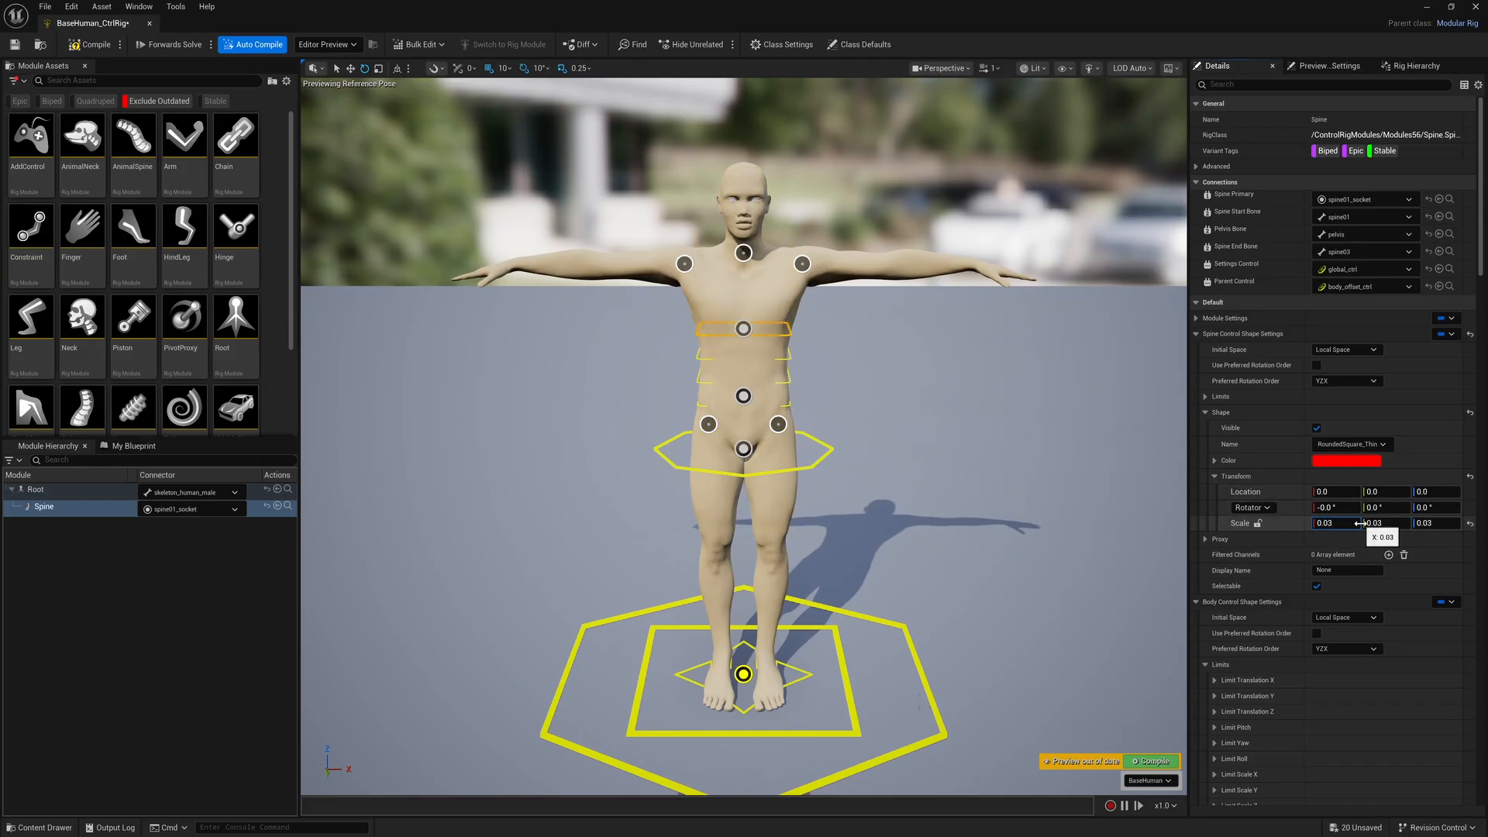
{"action": "key", "text": "Tab"}
{"action": "key", "text": "Tab"}
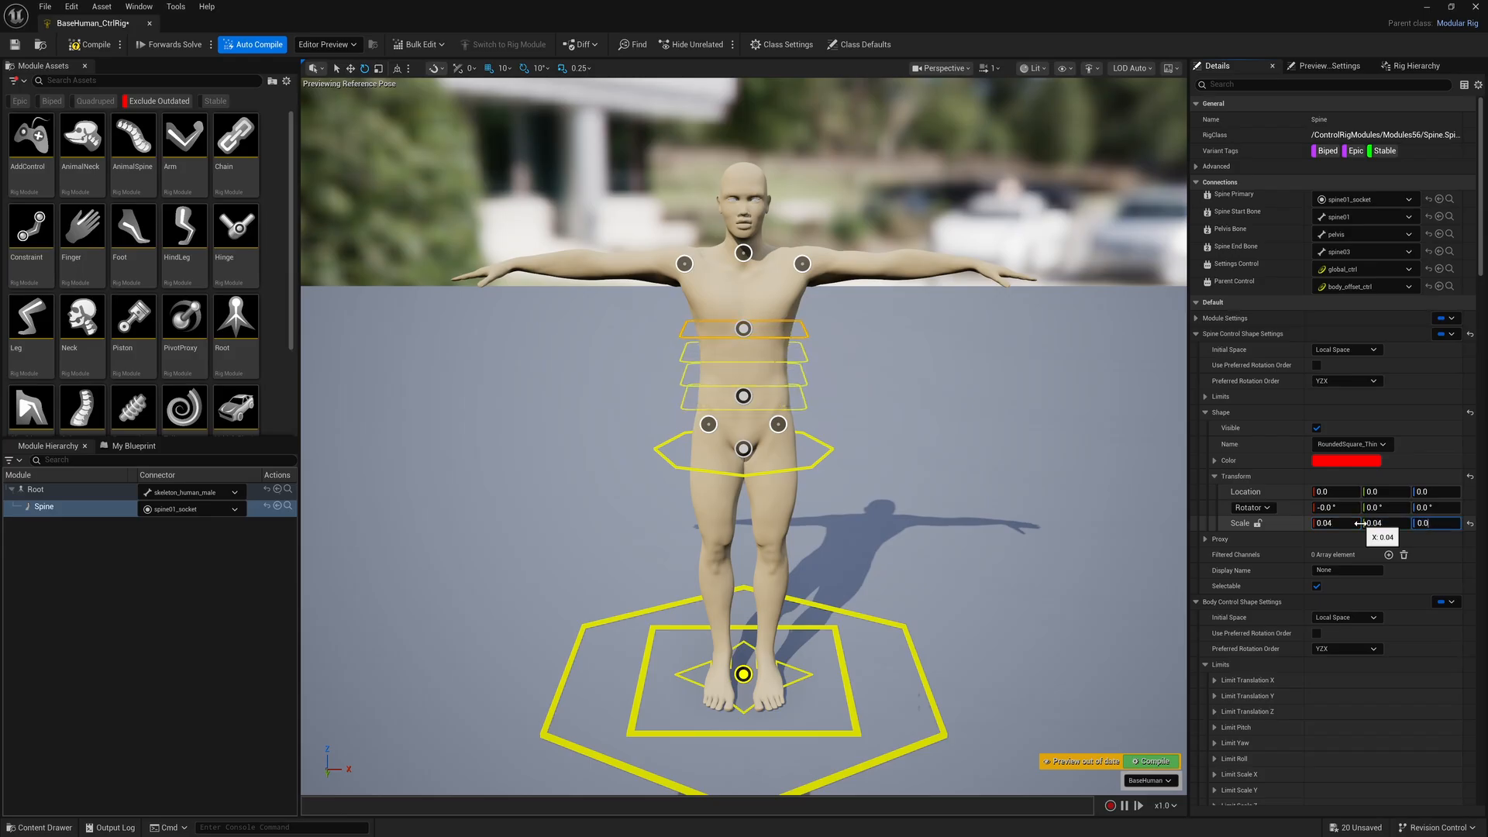
{"action": "key", "text": "Tab"}
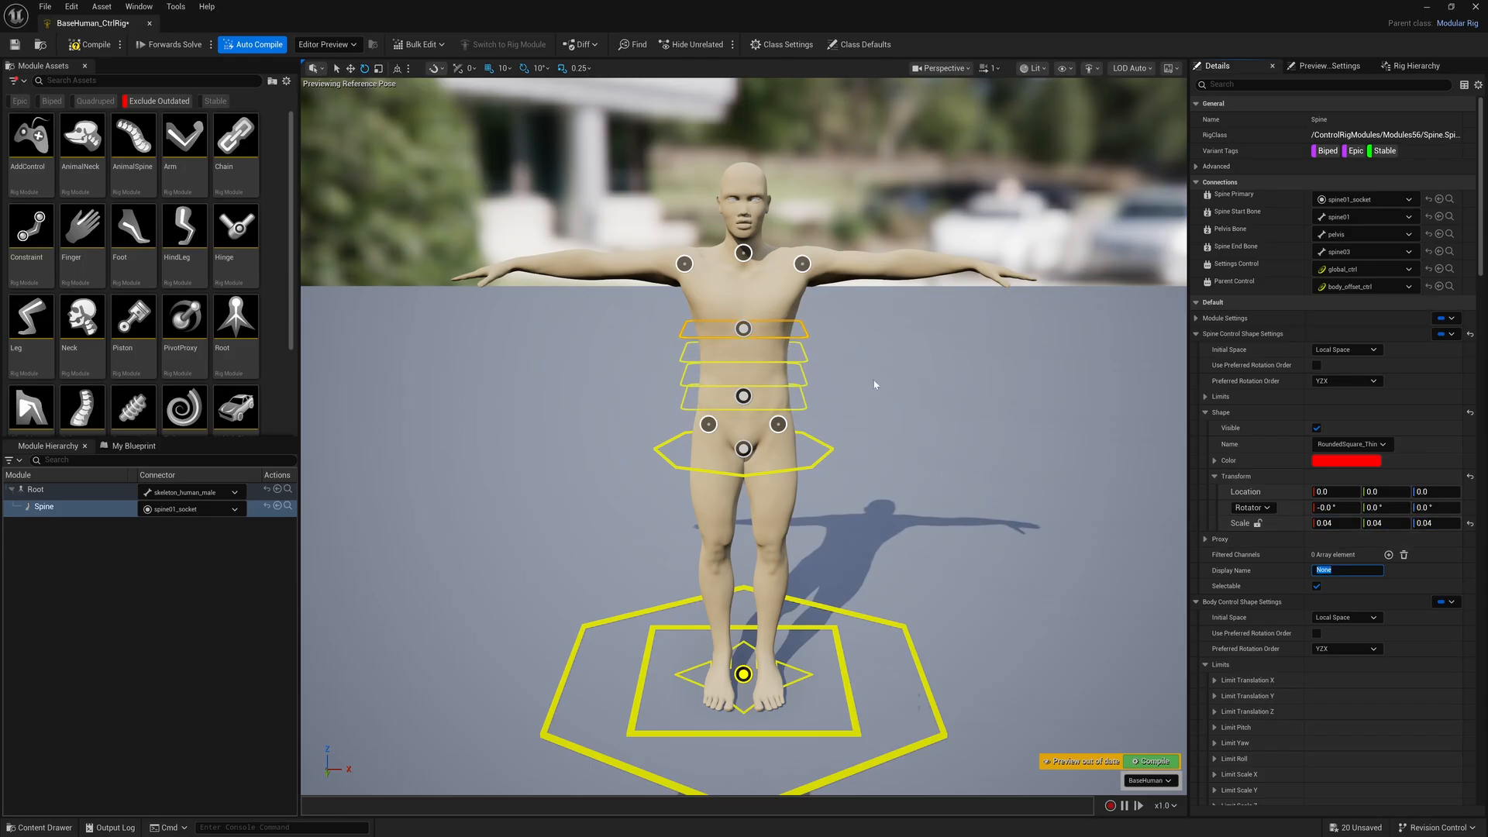
Select the uppermost spine control to check that its shape is easy to pick, and clear the selection
{"action": "left_click", "coordinate": [702, 333]}
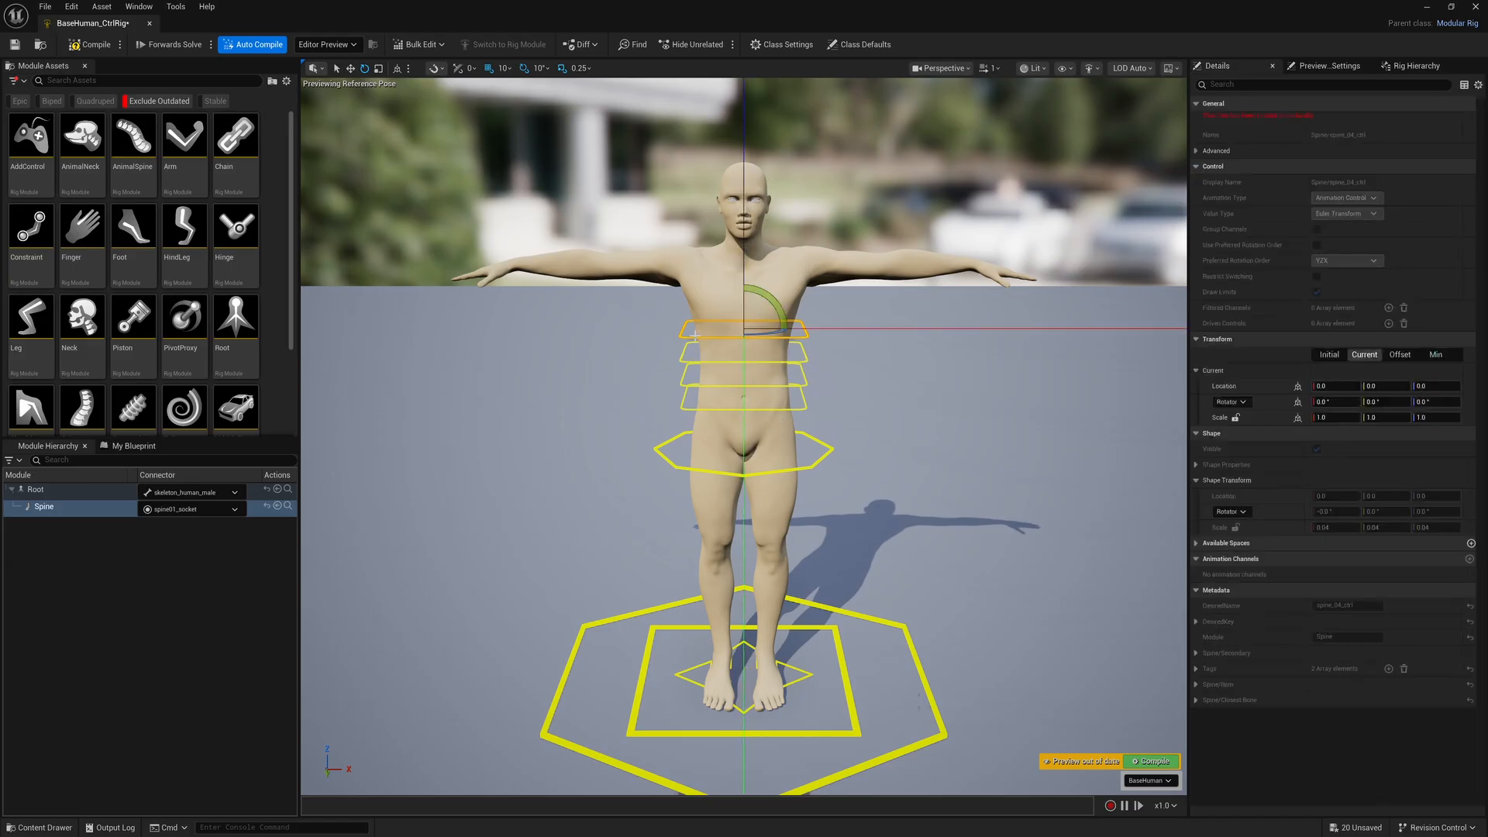
{"action": "left_click_drag", "start_coordinate": [784, 329], "coordinate": [681, 333]}
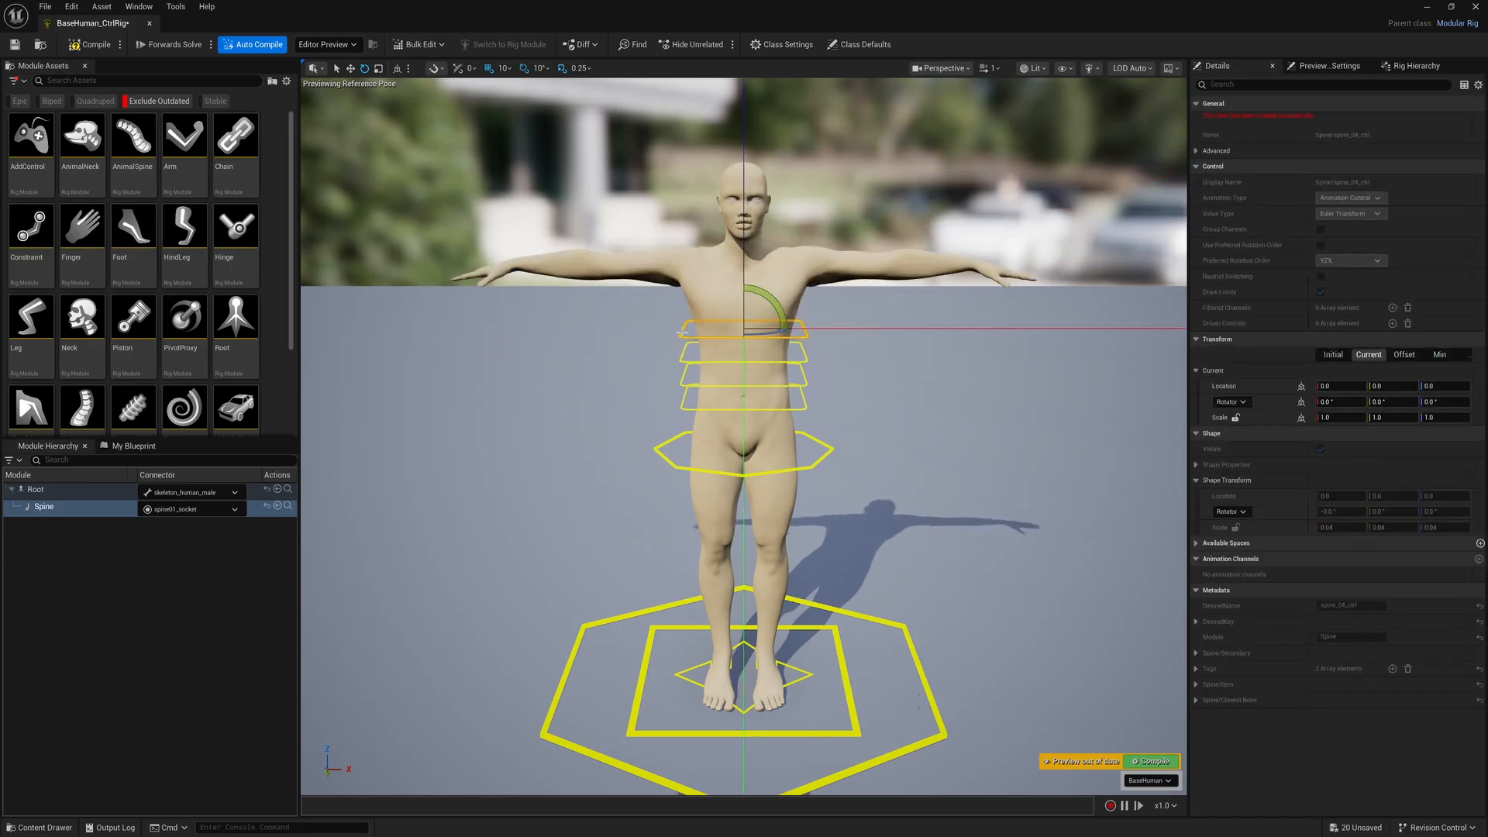
{"action": "left_click", "coordinate": [627, 427]}
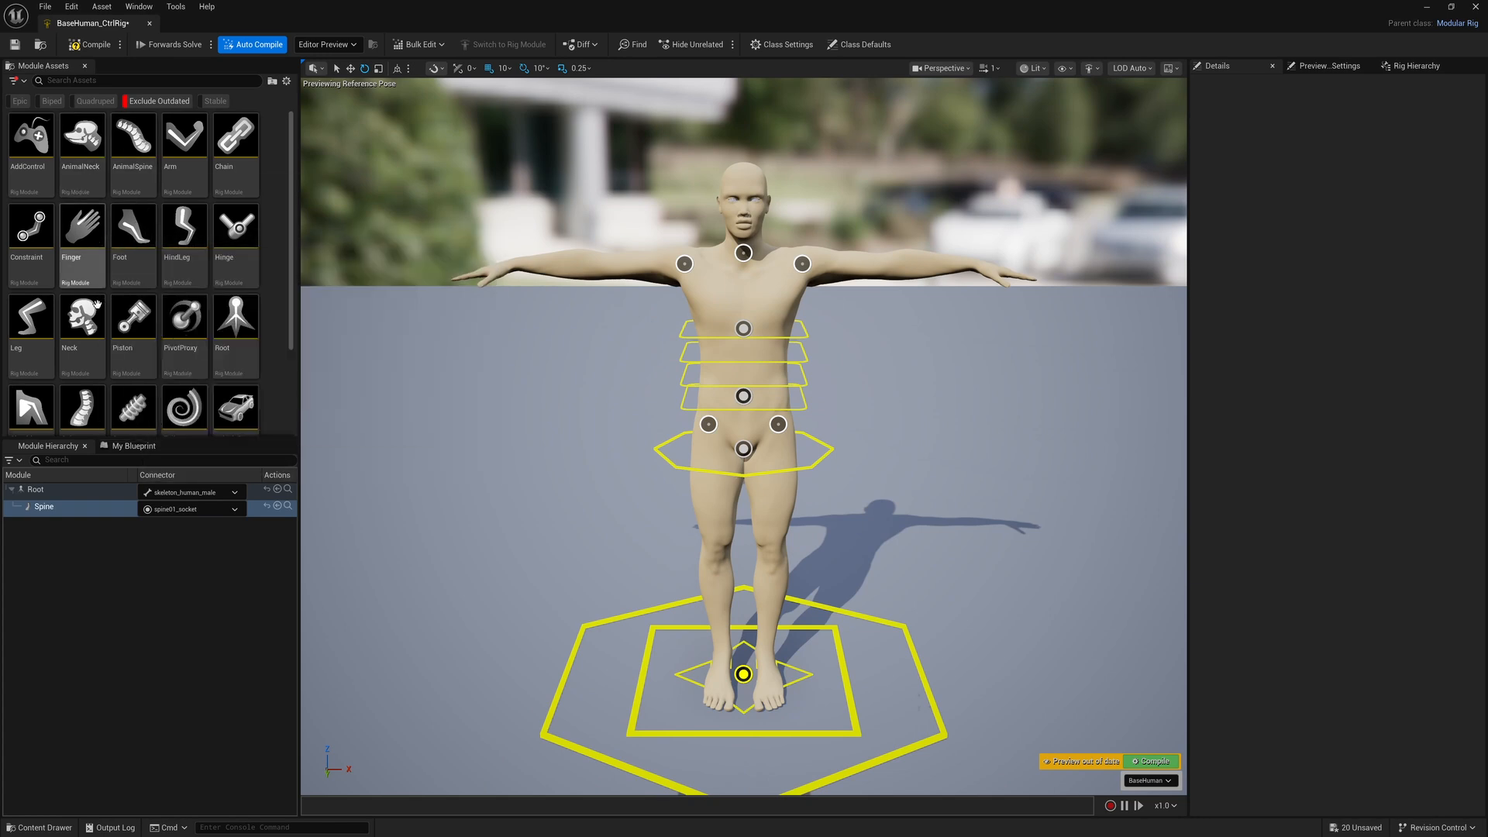
Attach the Neck module to the character's neck socket and select its head control to inspect the shape's size
{"action": "left_click_drag", "start_coordinate": [86, 318], "coordinate": [745, 253]}
{"action": "scroll", "coordinate": [747, 258], "scroll_direction": "down", "scroll_amount": 12}
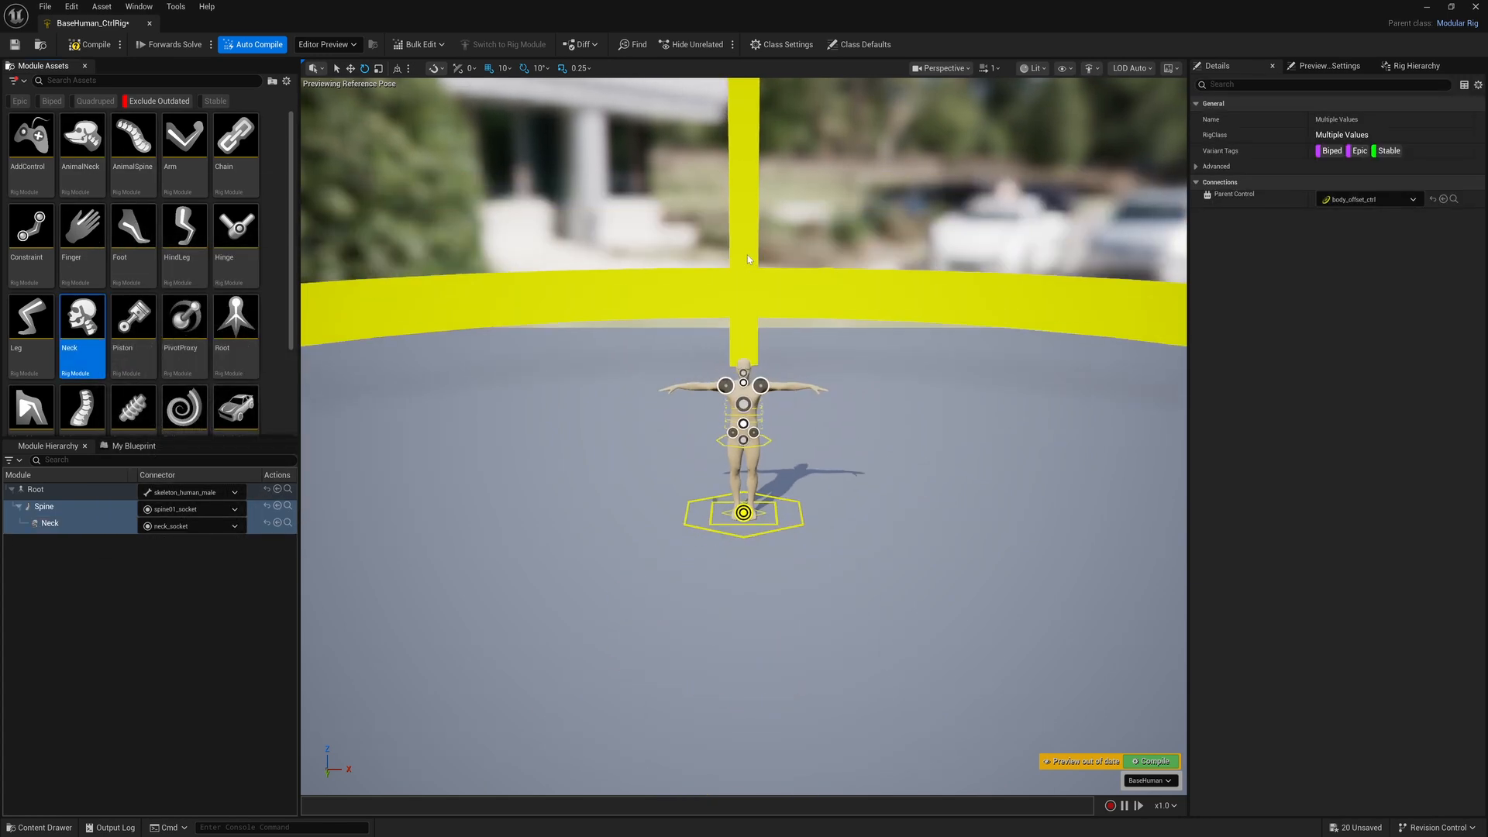
{"action": "scroll", "coordinate": [773, 307], "scroll_direction": "up", "scroll_amount": 1}
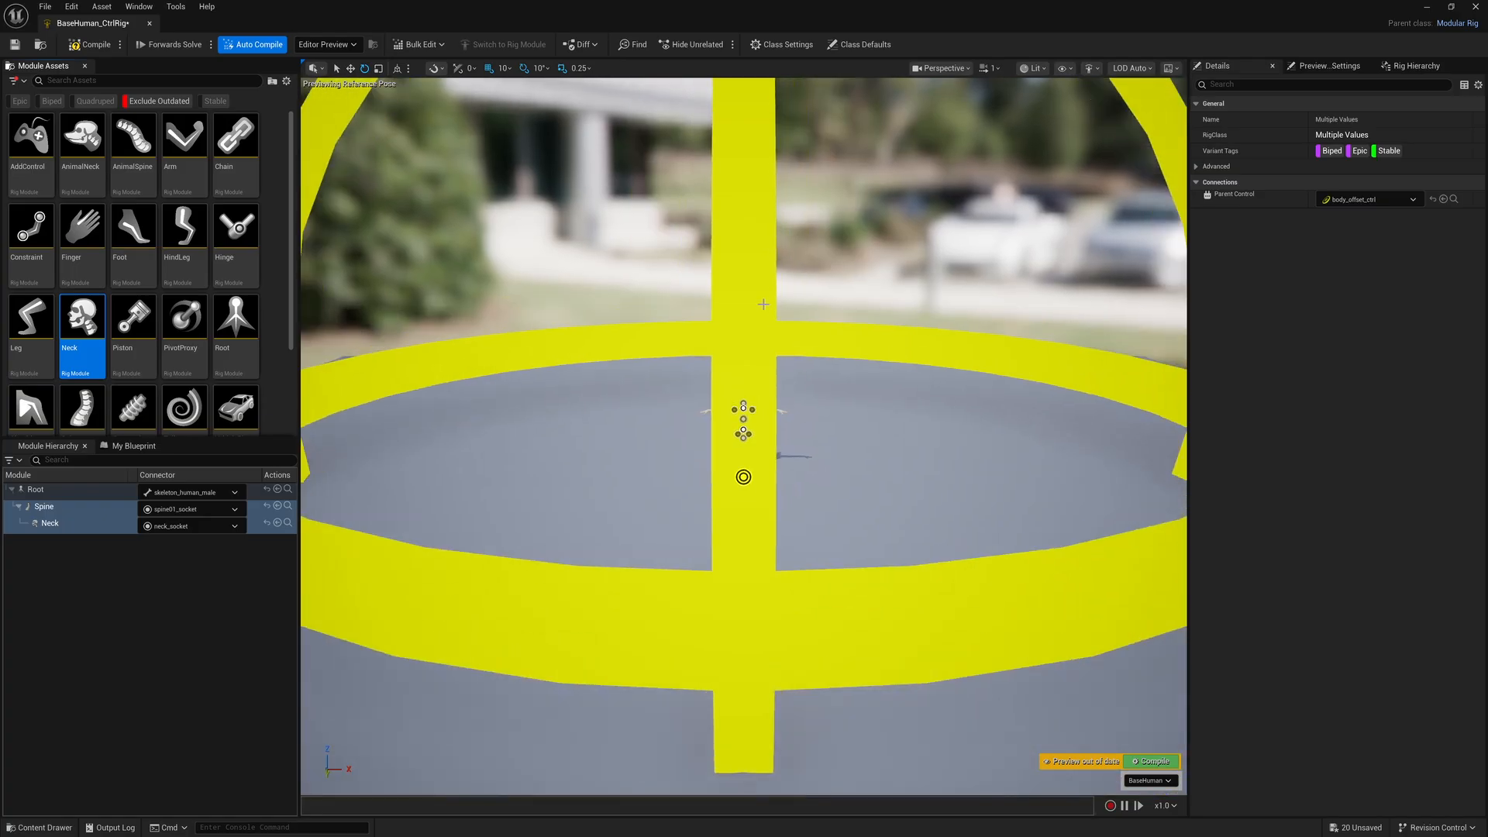
{"action": "left_click", "coordinate": [769, 307]}
{"action": "scroll", "coordinate": [766, 307], "scroll_direction": "down", "scroll_amount": 3}
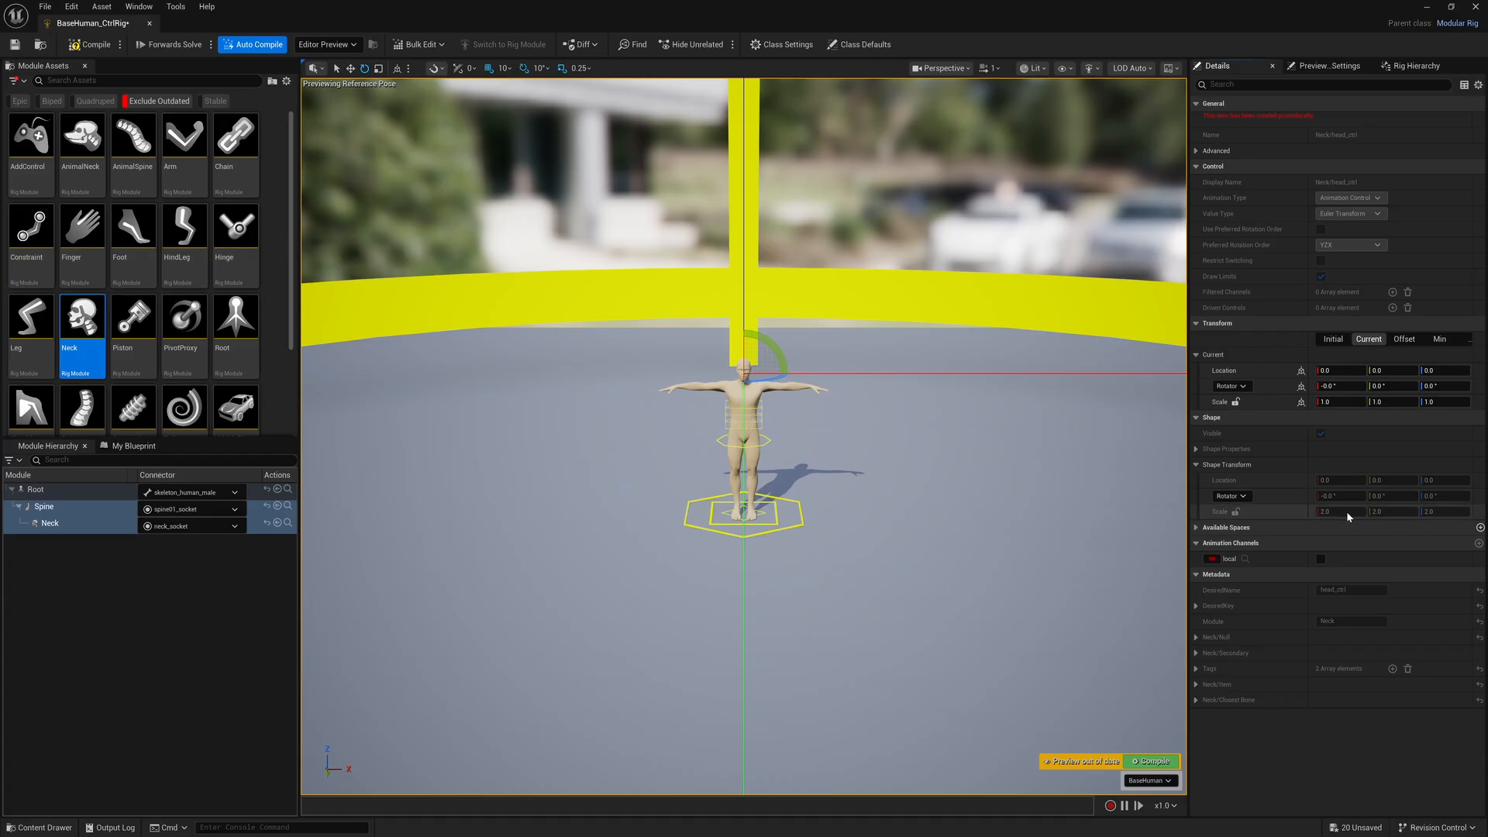
Select the Neck module, filter its details by "transform", and clear the control selection in the viewport
{"action": "left_click", "coordinate": [141, 595]}
{"action": "left_click", "coordinate": [74, 526]}
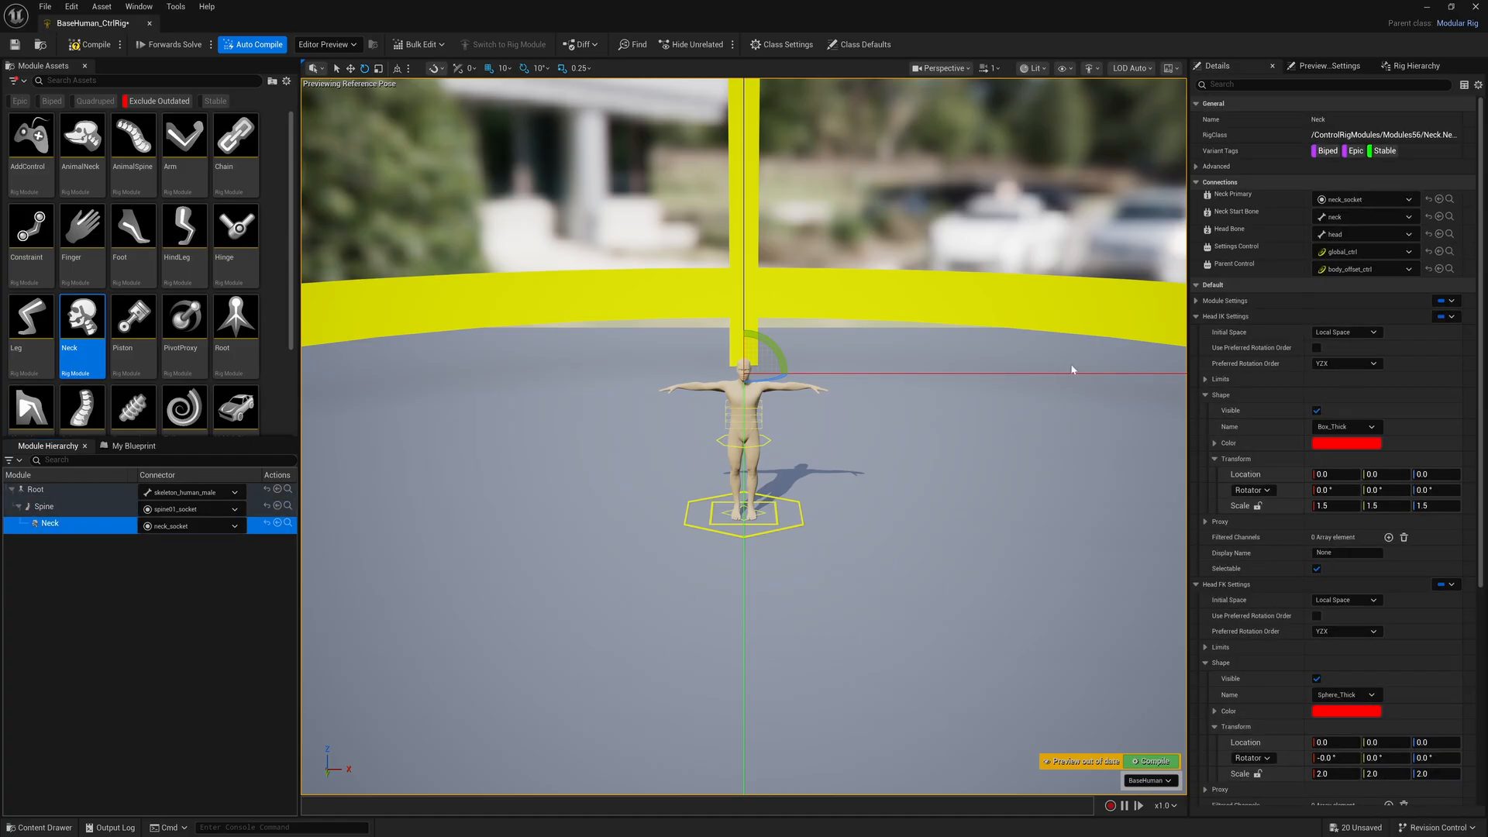
{"action": "left_click", "coordinate": [1256, 86]}
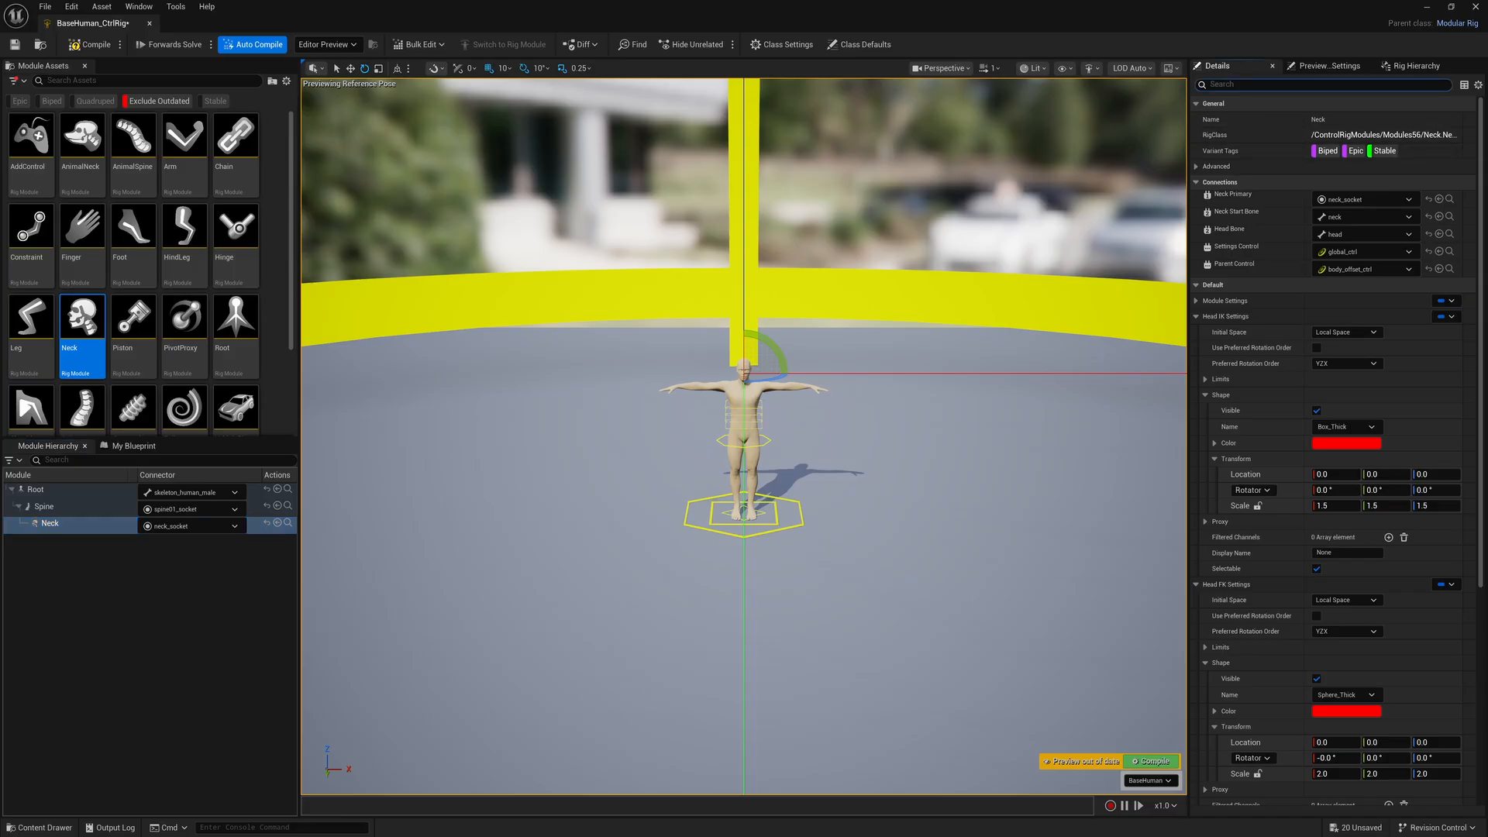
{"action": "type", "text": "transform"}
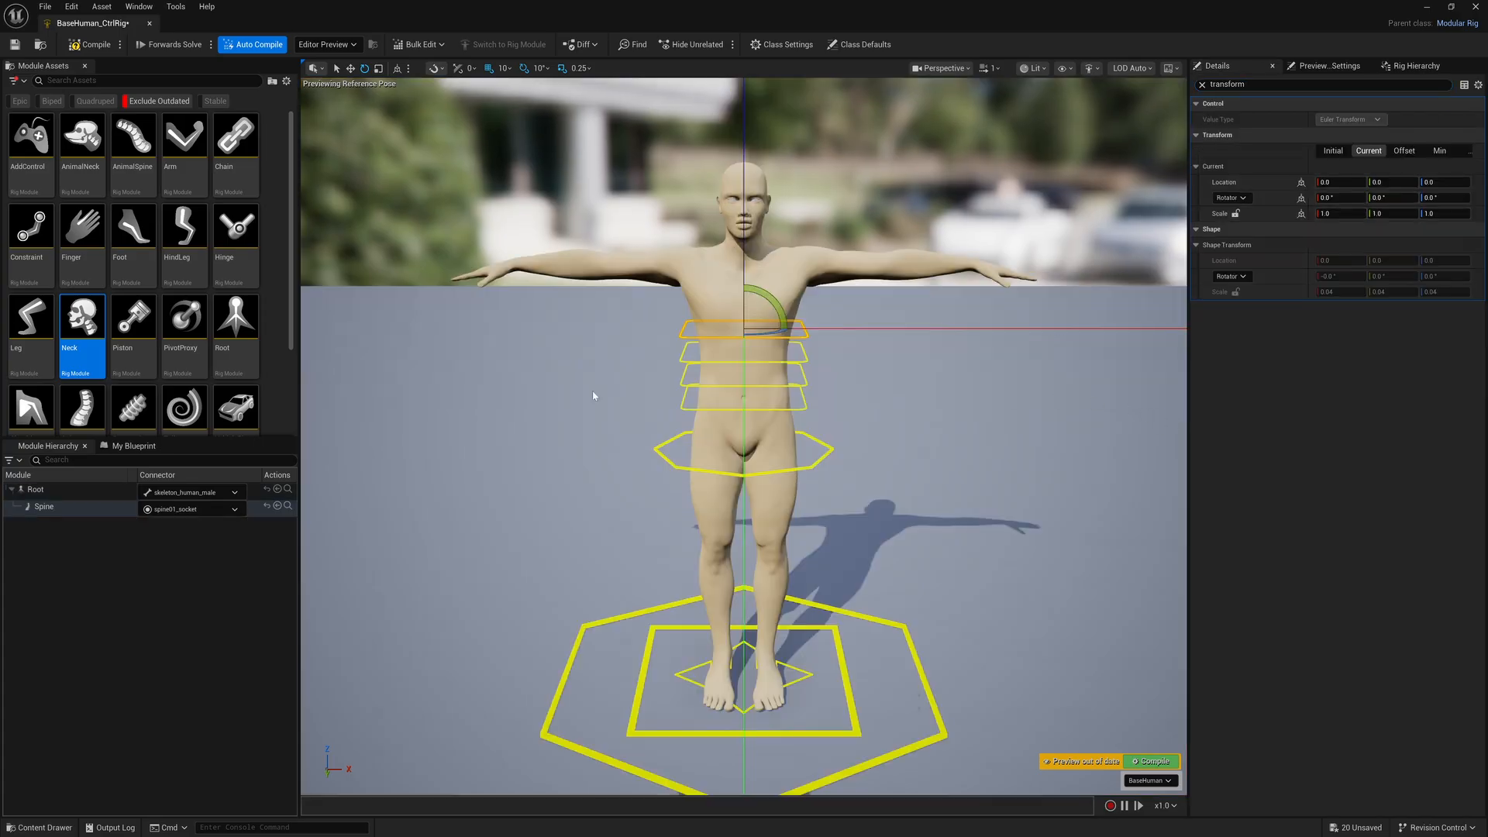
{"action": "left_click", "coordinate": [566, 395]}
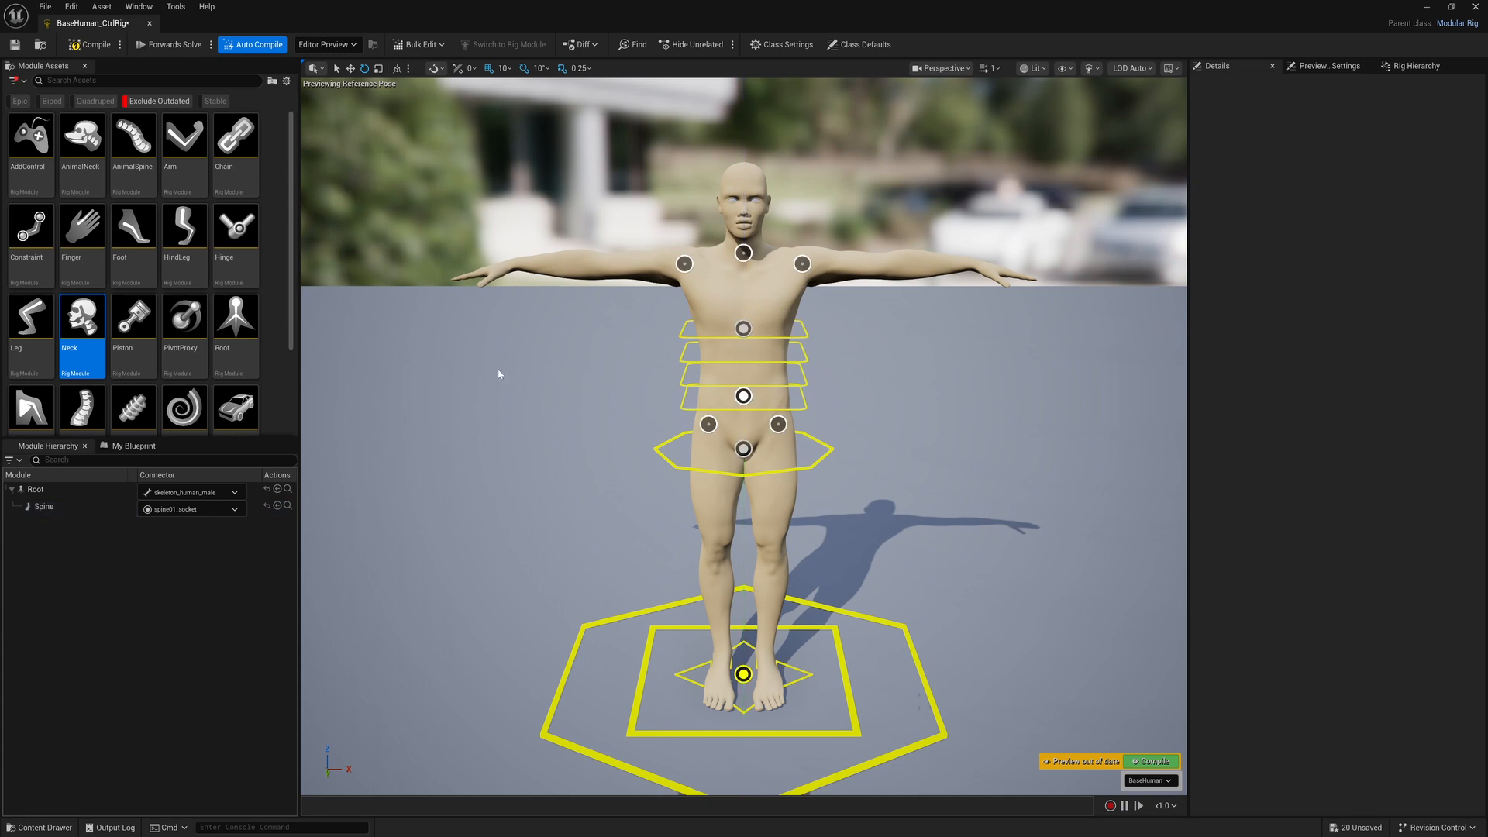
Attach the Shoulder module to the character's right shoulder socket and select its control to inspect the shape's size
{"action": "left_click", "coordinate": [48, 403]}
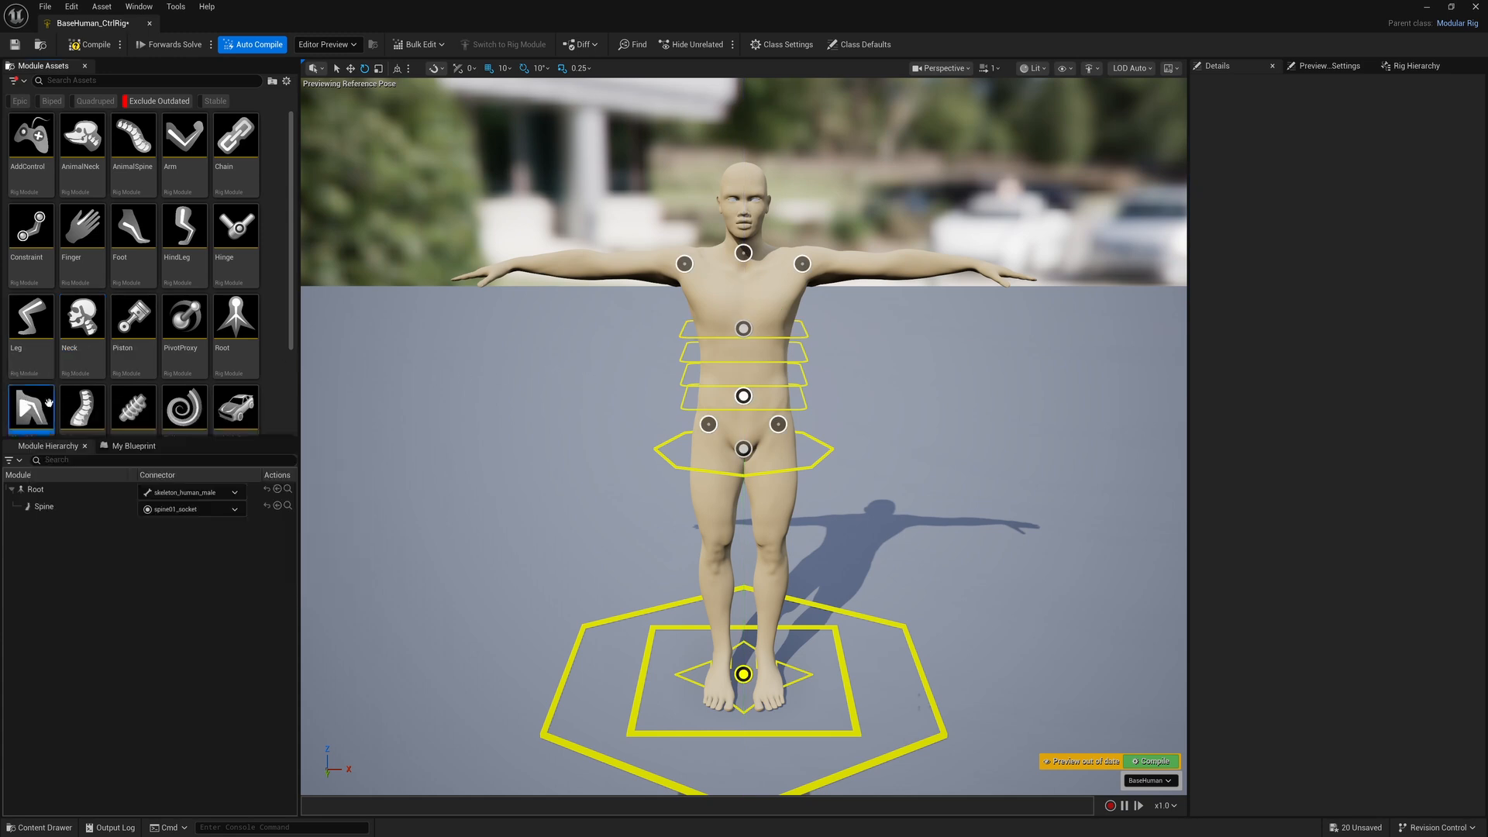
{"action": "left_click_drag", "start_coordinate": [48, 403], "coordinate": [685, 264]}
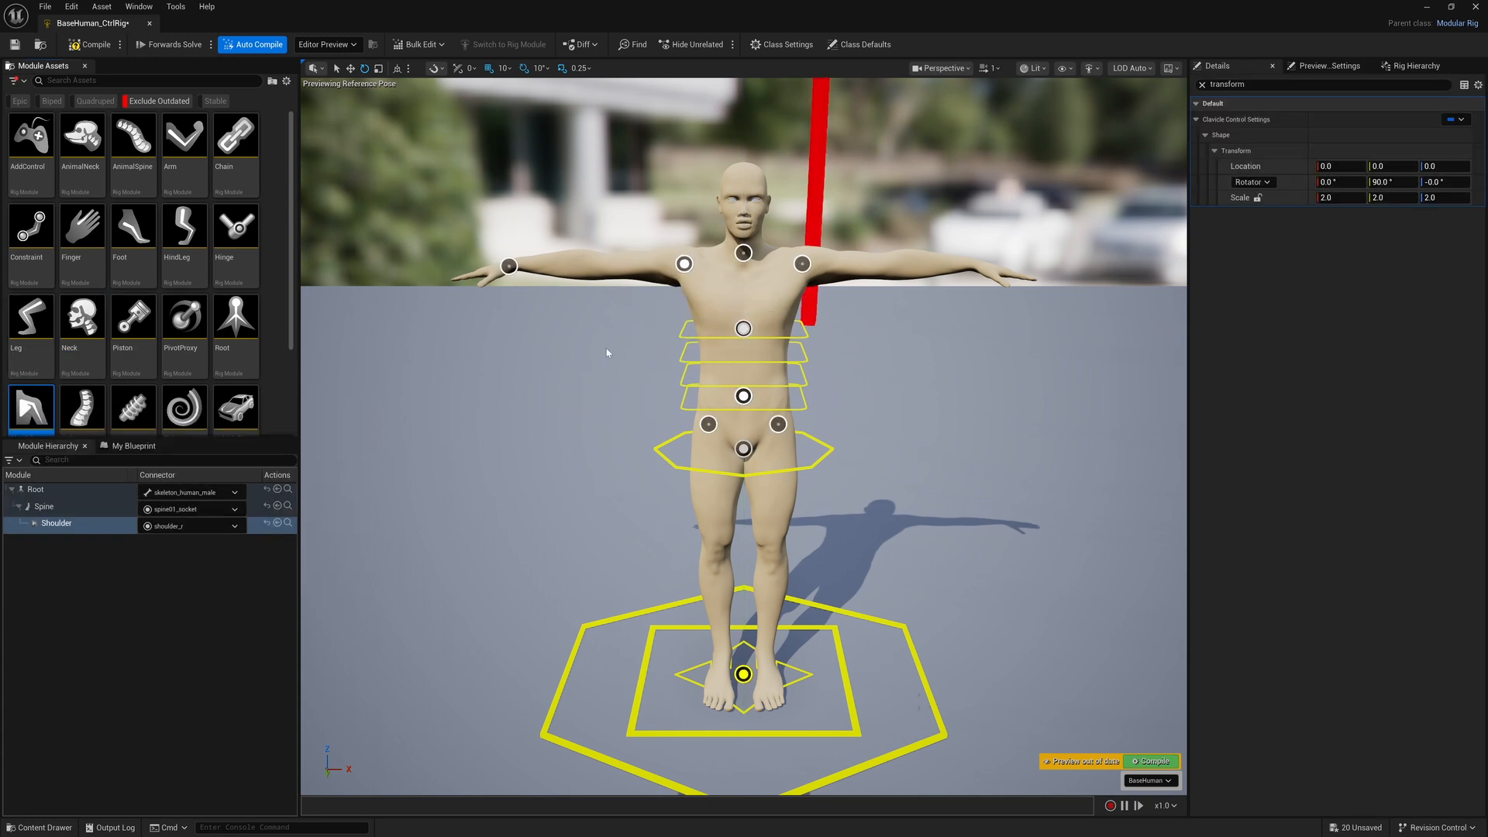
{"action": "scroll", "coordinate": [890, 148], "scroll_direction": "down", "scroll_amount": 8}
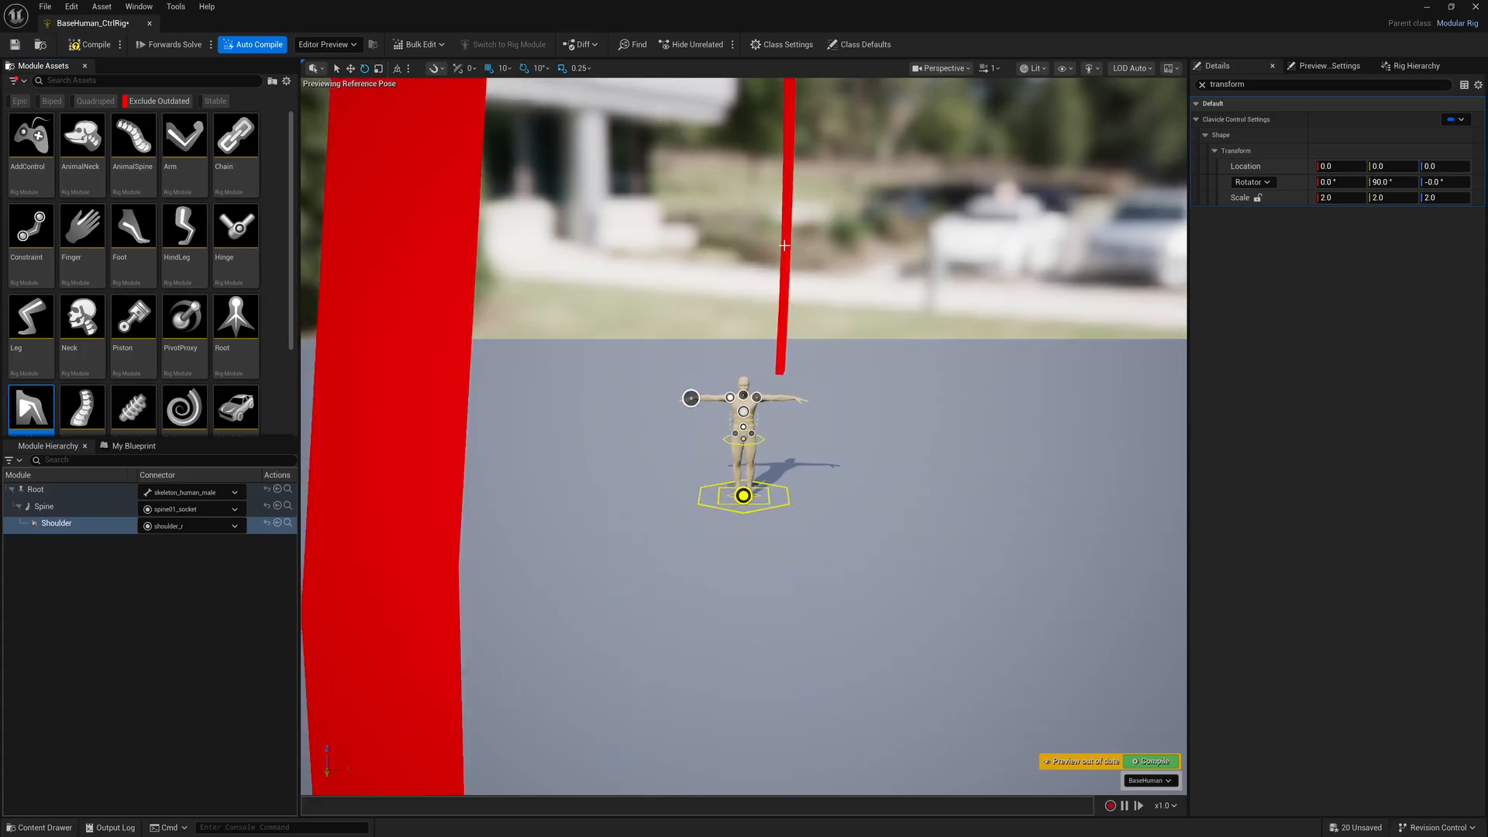
{"action": "left_click", "coordinate": [784, 246]}
{"action": "scroll", "coordinate": [992, 324], "scroll_direction": "up", "scroll_amount": 3}
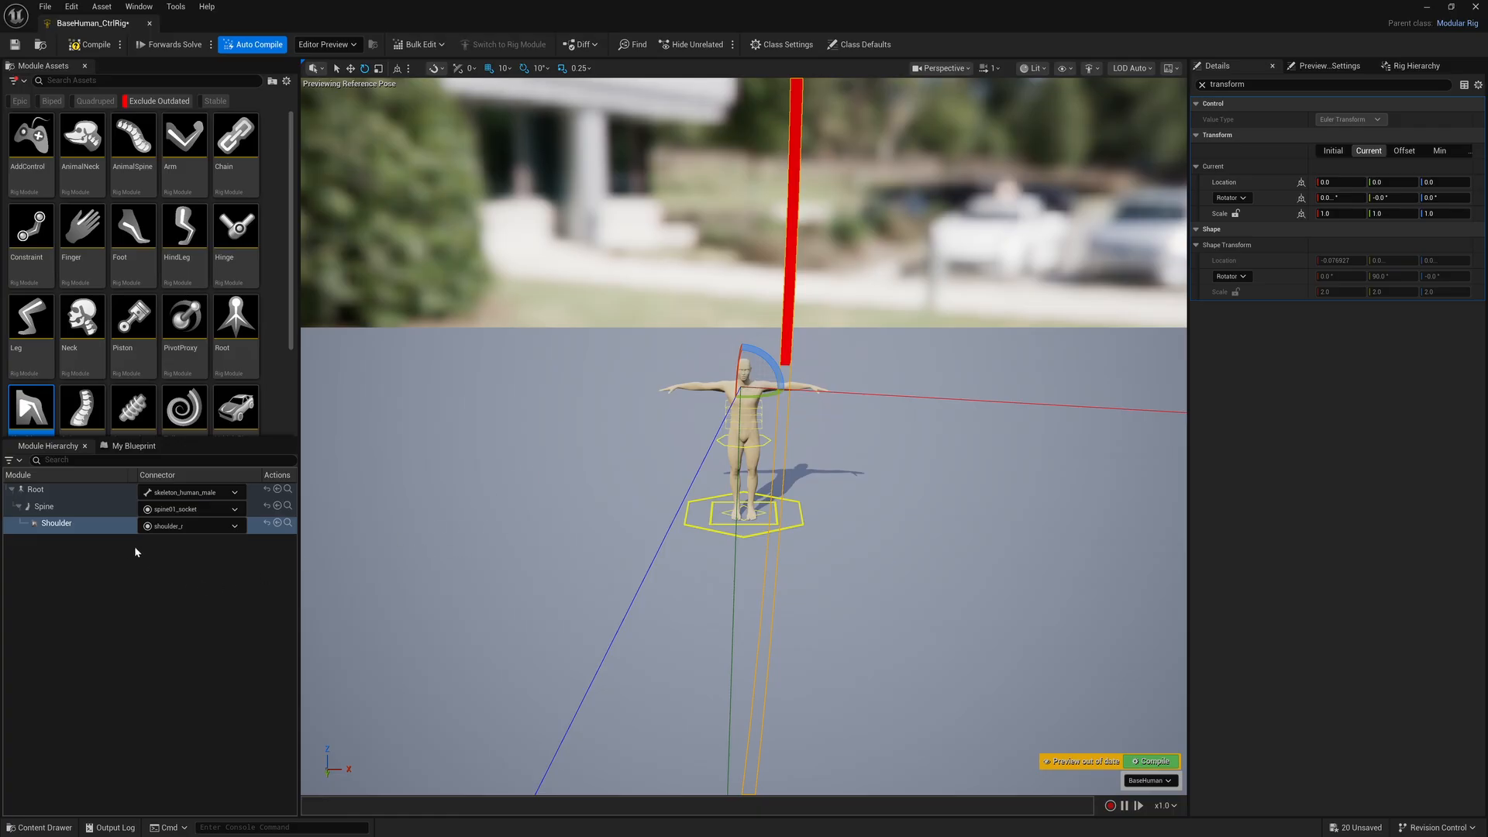
Set the Shoulder module's clavicle control shape scale to 0.04 on the X, Y and Z axes
{"action": "left_click", "coordinate": [98, 530]}
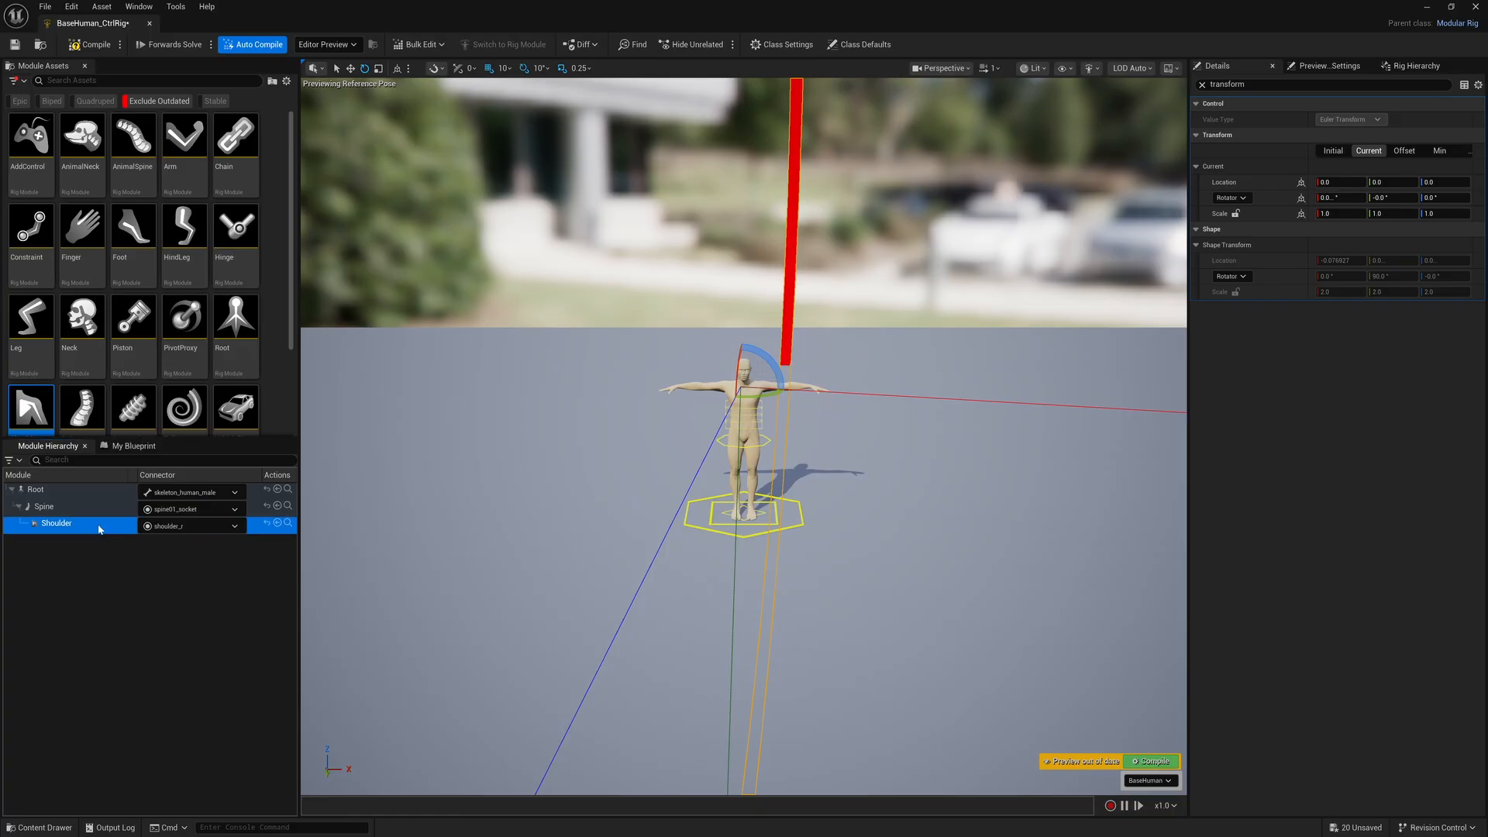
{"action": "left_click", "coordinate": [95, 508]}
{"action": "left_click", "coordinate": [99, 525]}
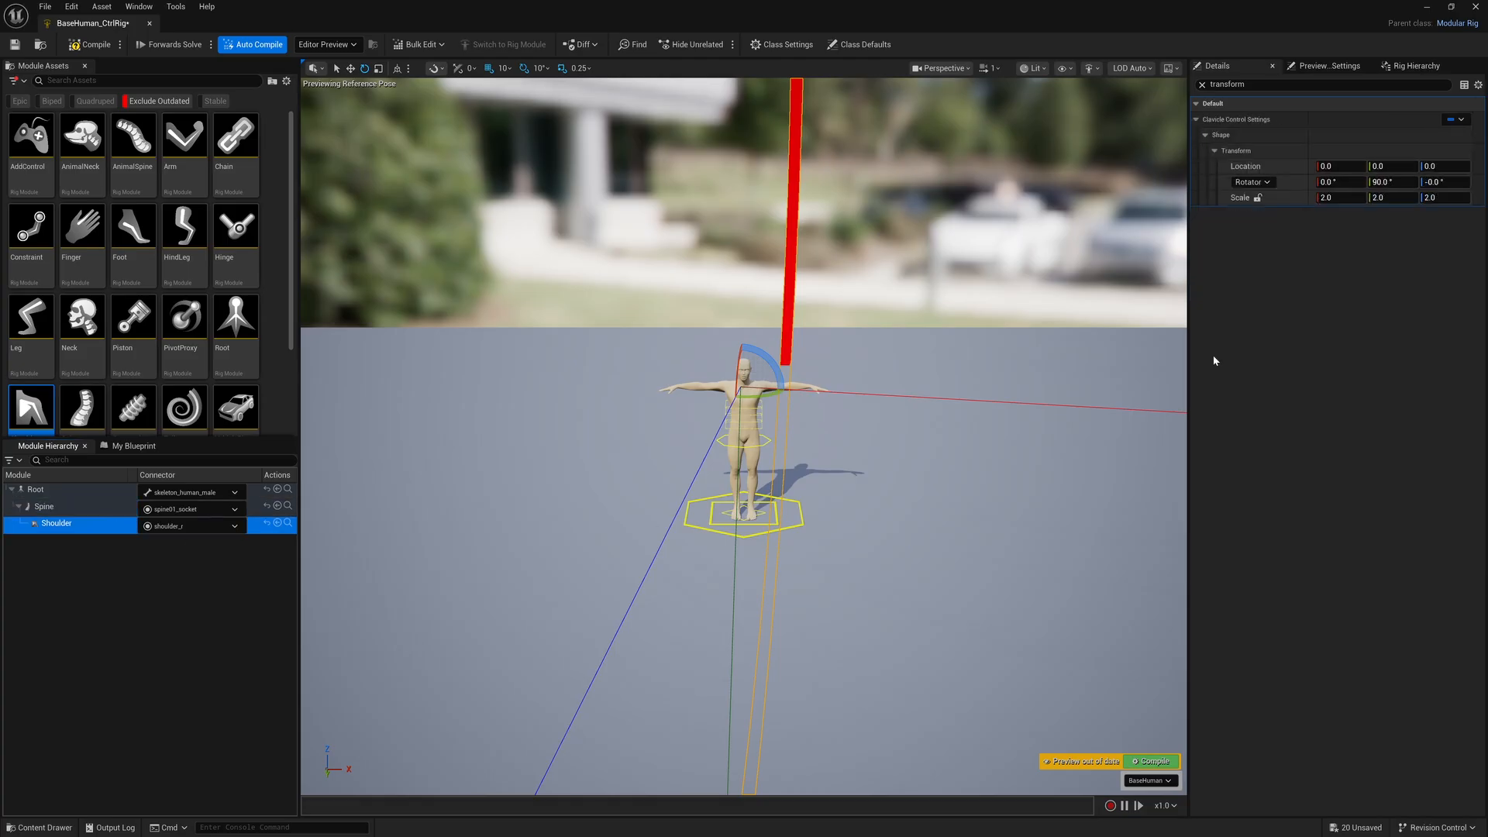
{"action": "left_click", "coordinate": [1340, 198]}
{"action": "type", "text": "0.0"}
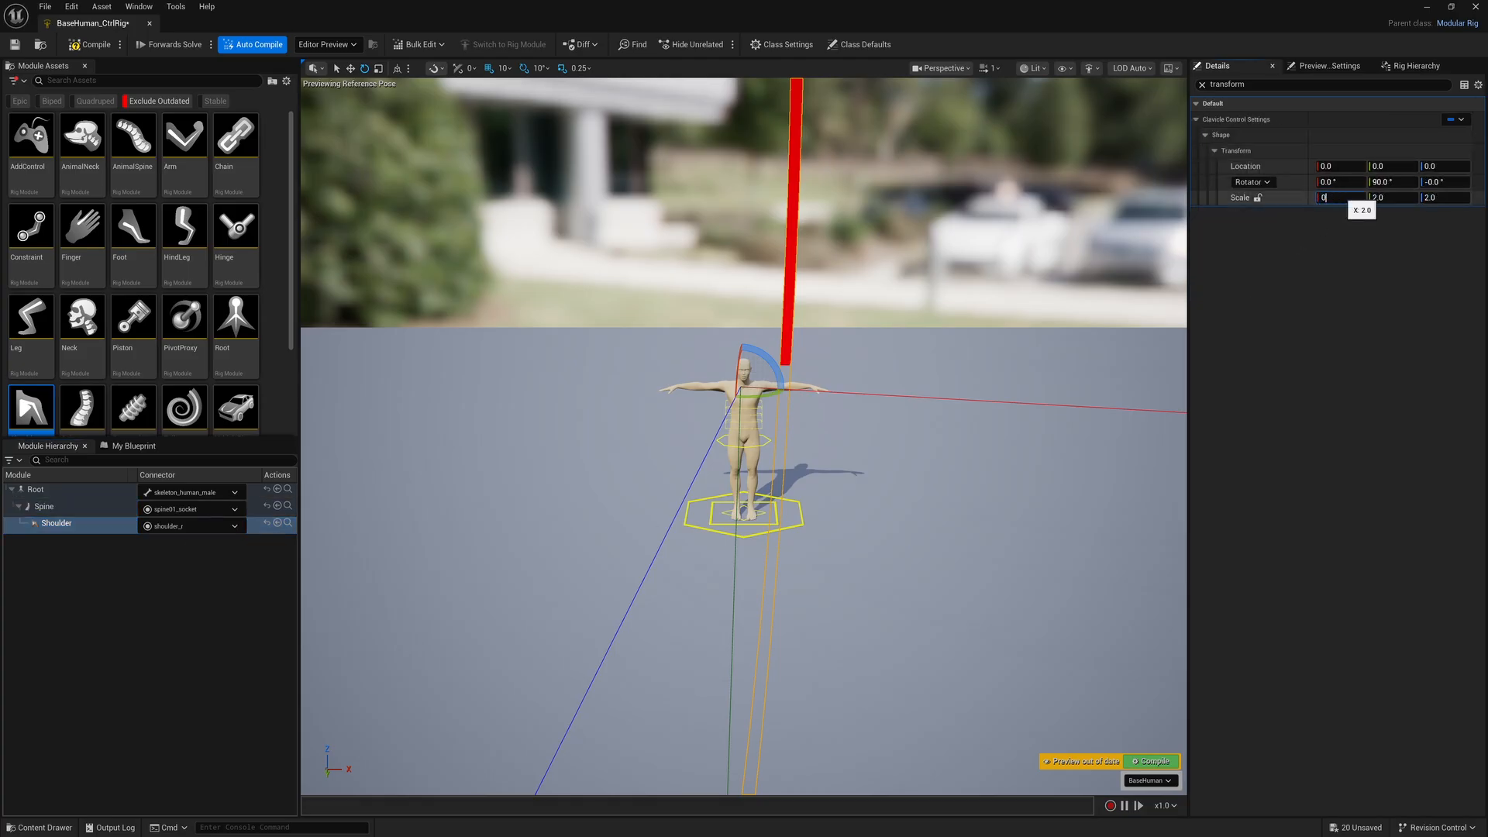
{"action": "type", "text": "4"}
{"action": "key", "text": "Tab"}
{"action": "type", "text": "0.04"}
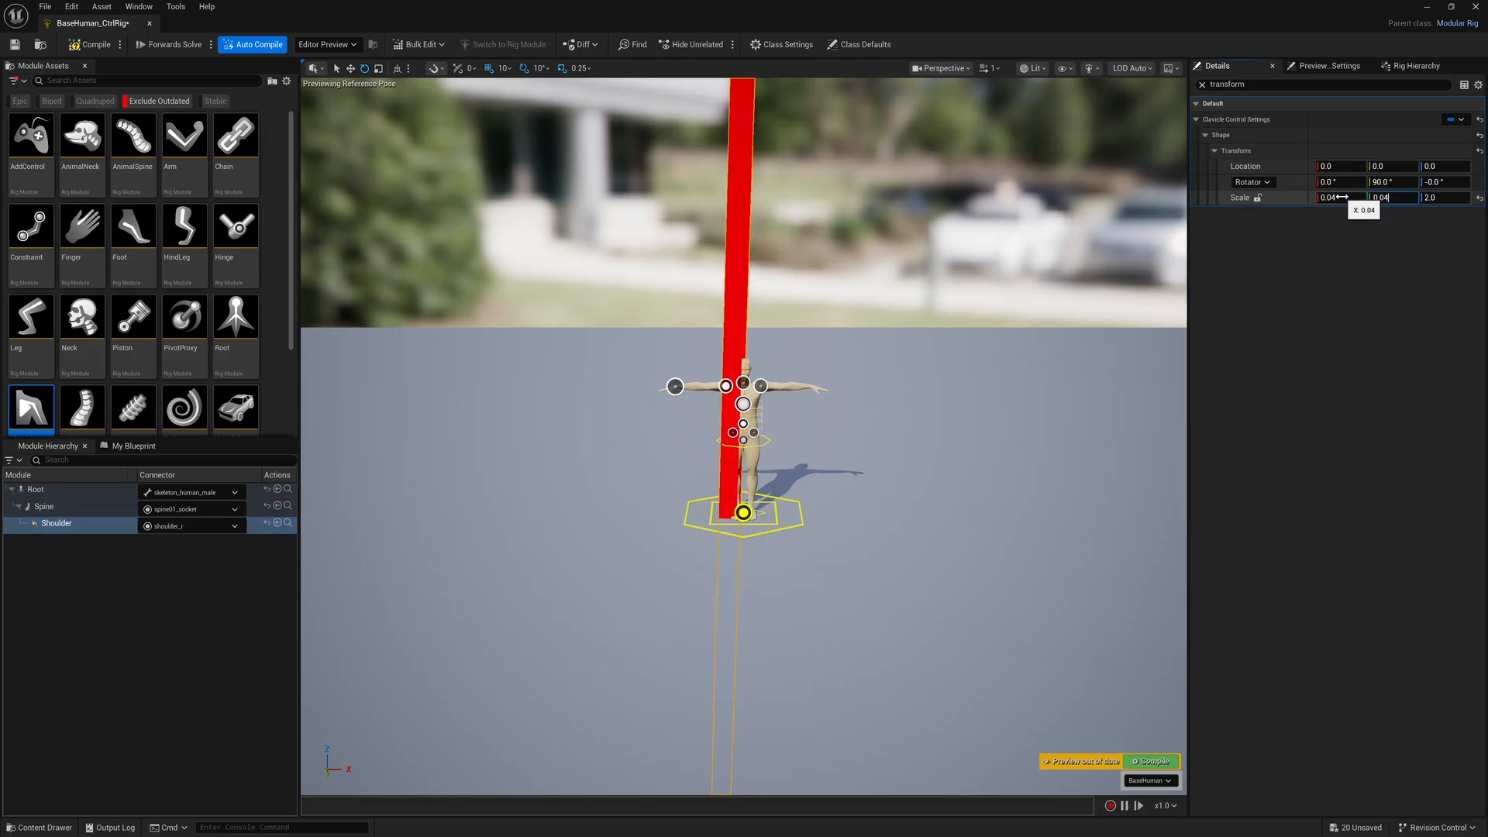
{"action": "key", "text": "Tab"}
{"action": "type", "text": "0.04"}
{"action": "key", "text": "Return"}
{"action": "scroll", "coordinate": [852, 359], "scroll_direction": "up", "scroll_amount": 5}
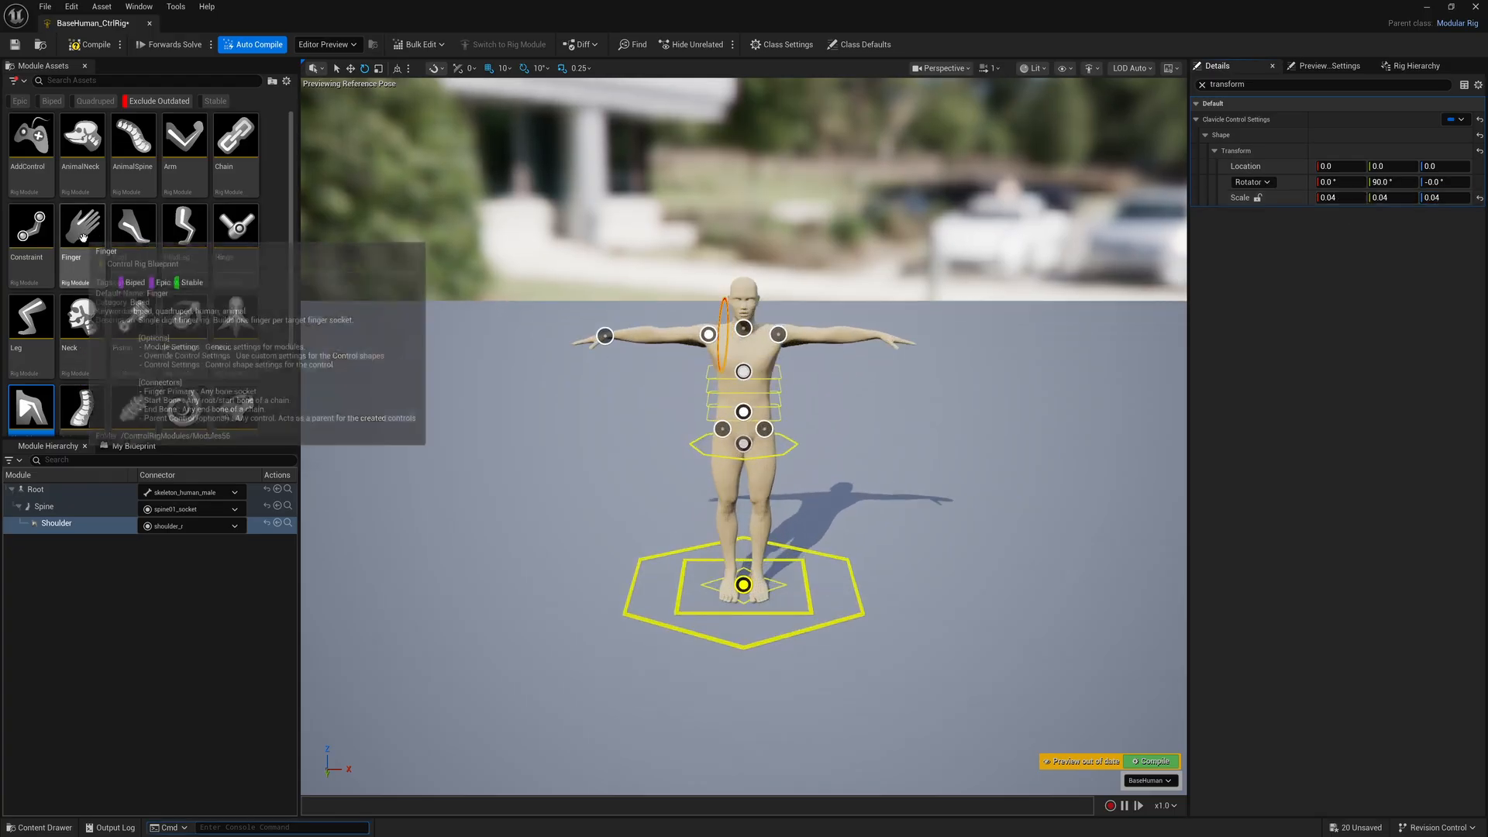
Attach the Arm module to the right hand socket under the Shoulder module and select it in the module hierarchy
{"action": "left_click_drag", "start_coordinate": [184, 146], "coordinate": [642, 302]}
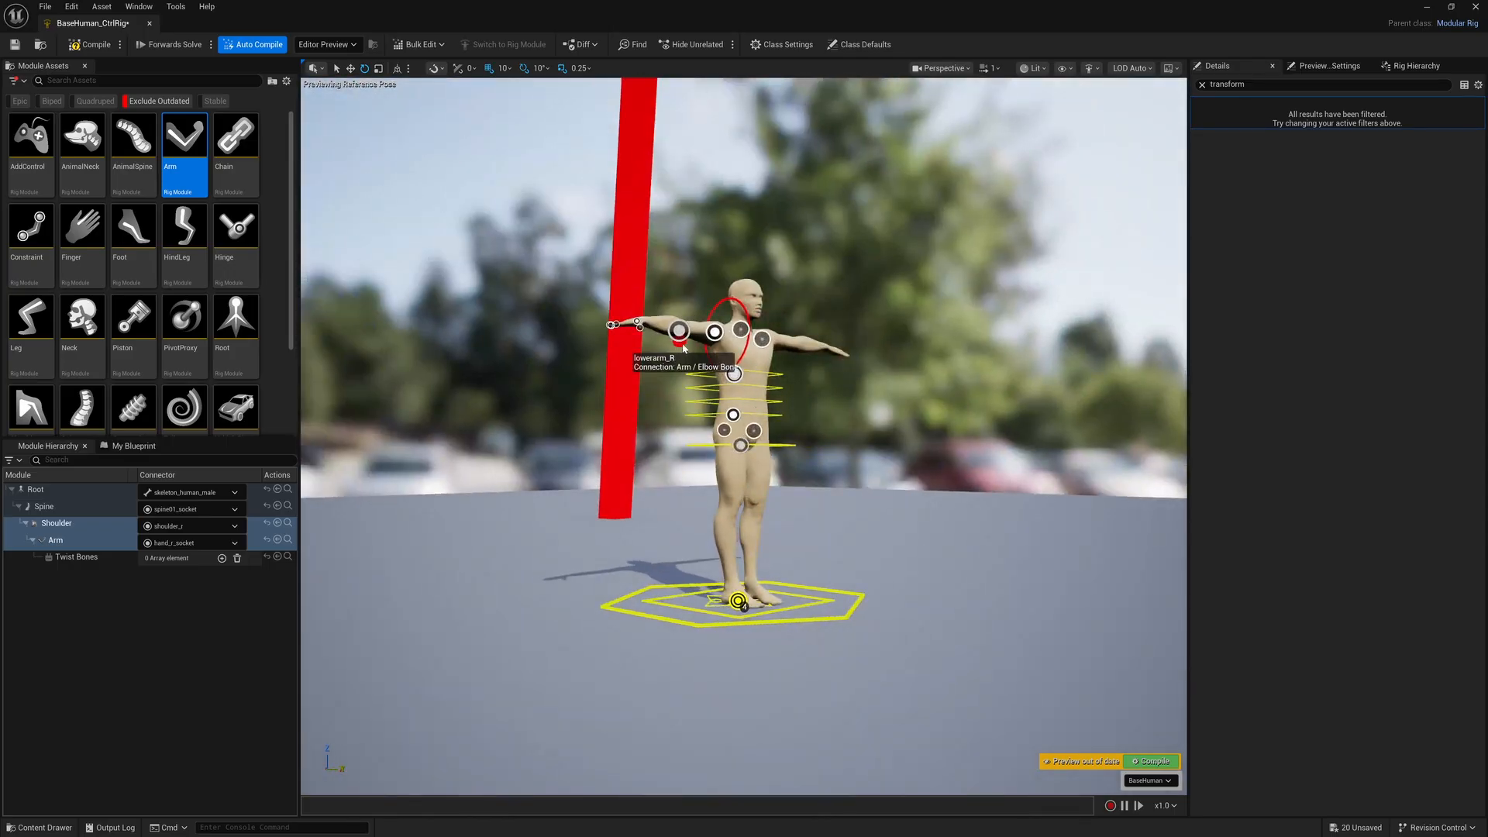
{"action": "left_click", "coordinate": [85, 544]}
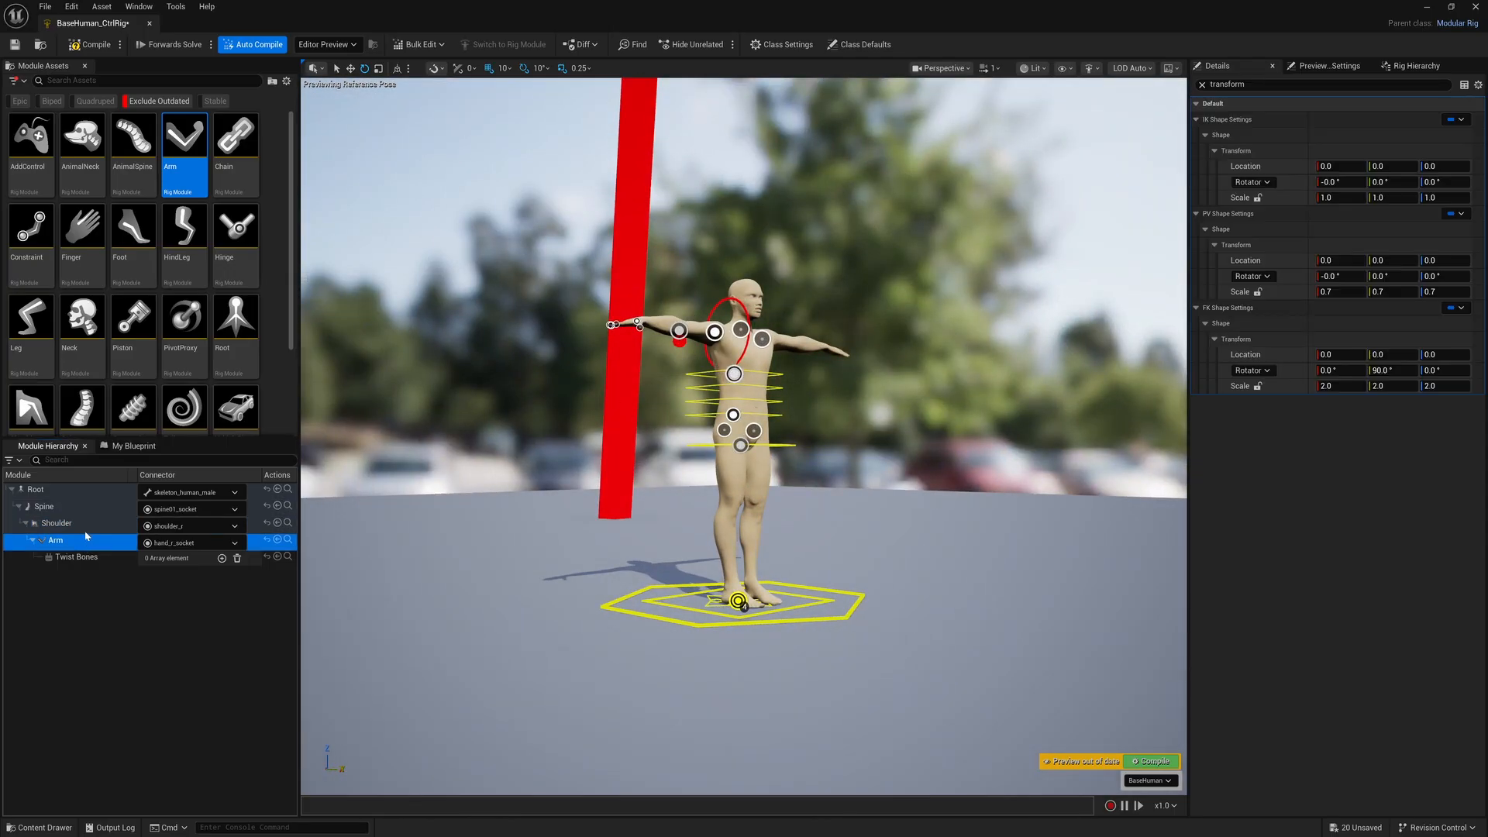
Try a scale of 0.04 on all axes for the Arm's PV control shape and reset it to its default
{"action": "left_click", "coordinate": [1327, 292]}
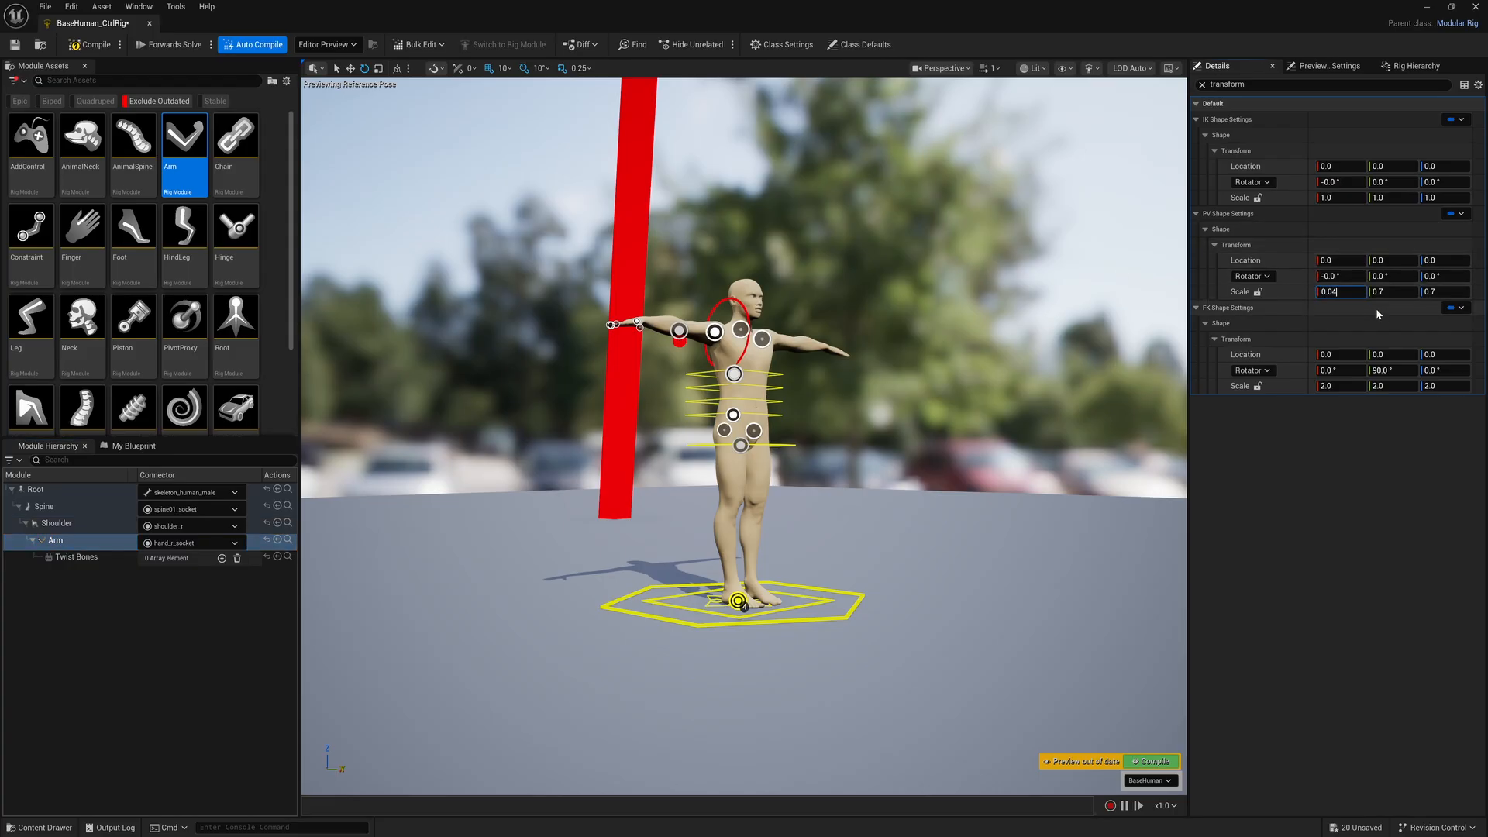
{"action": "key", "text": "Tab"}
{"action": "key", "text": "Tab"}
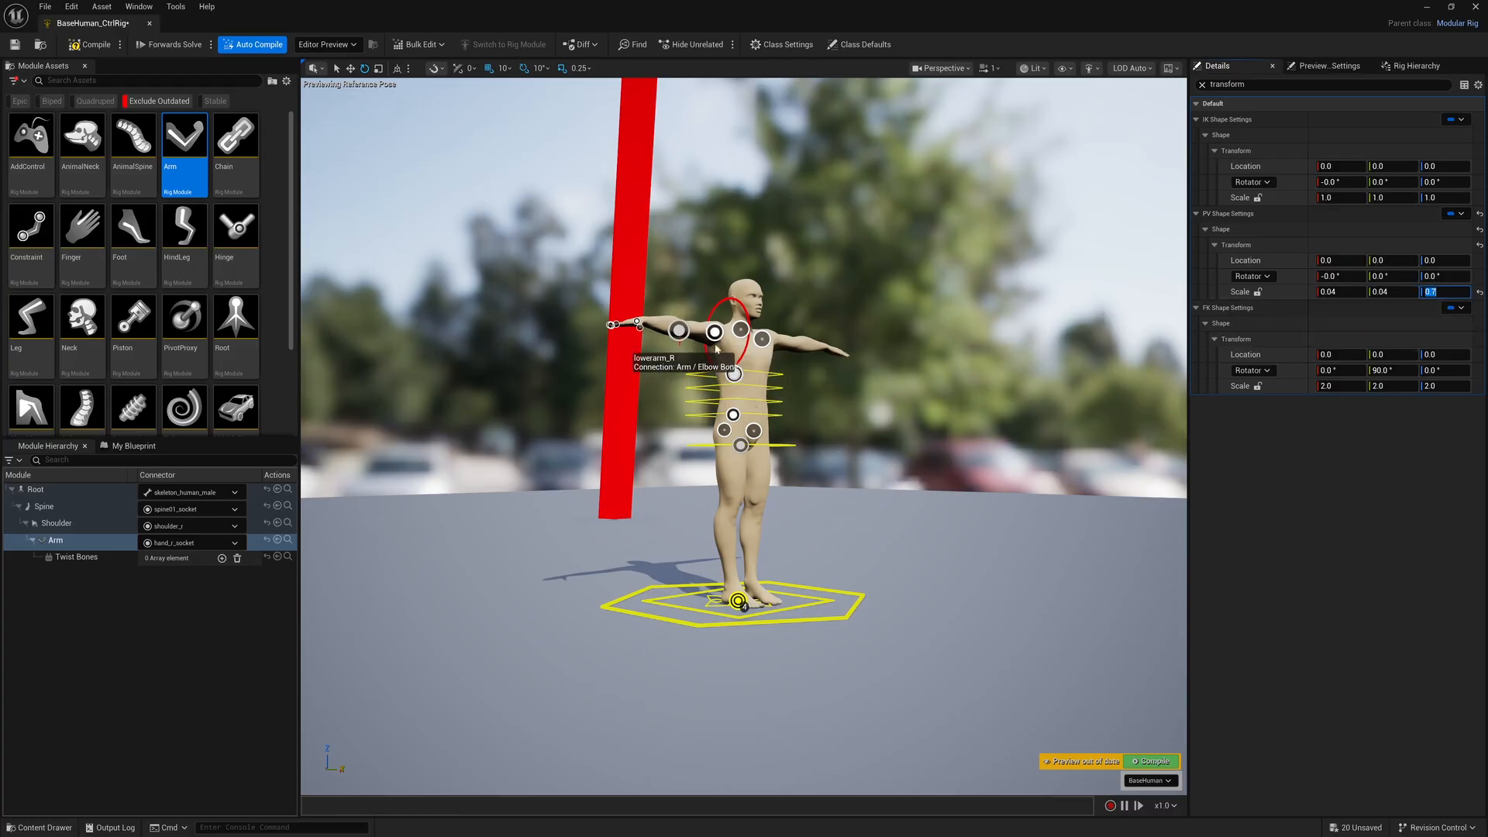
{"action": "type", "text": "0.04"}
{"action": "key", "text": "Return"}
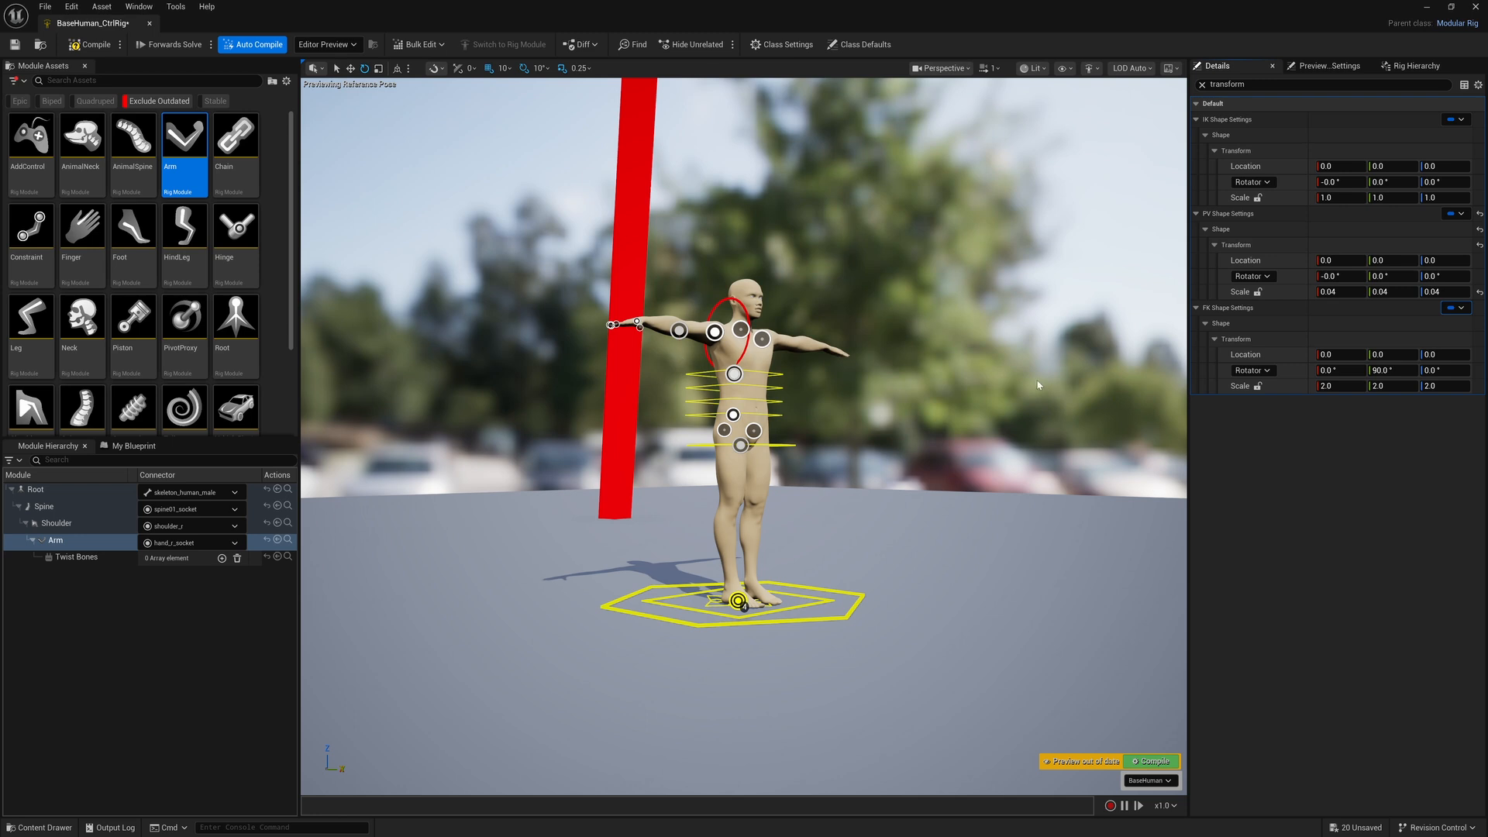
{"action": "key", "text": "ctrl+z"}
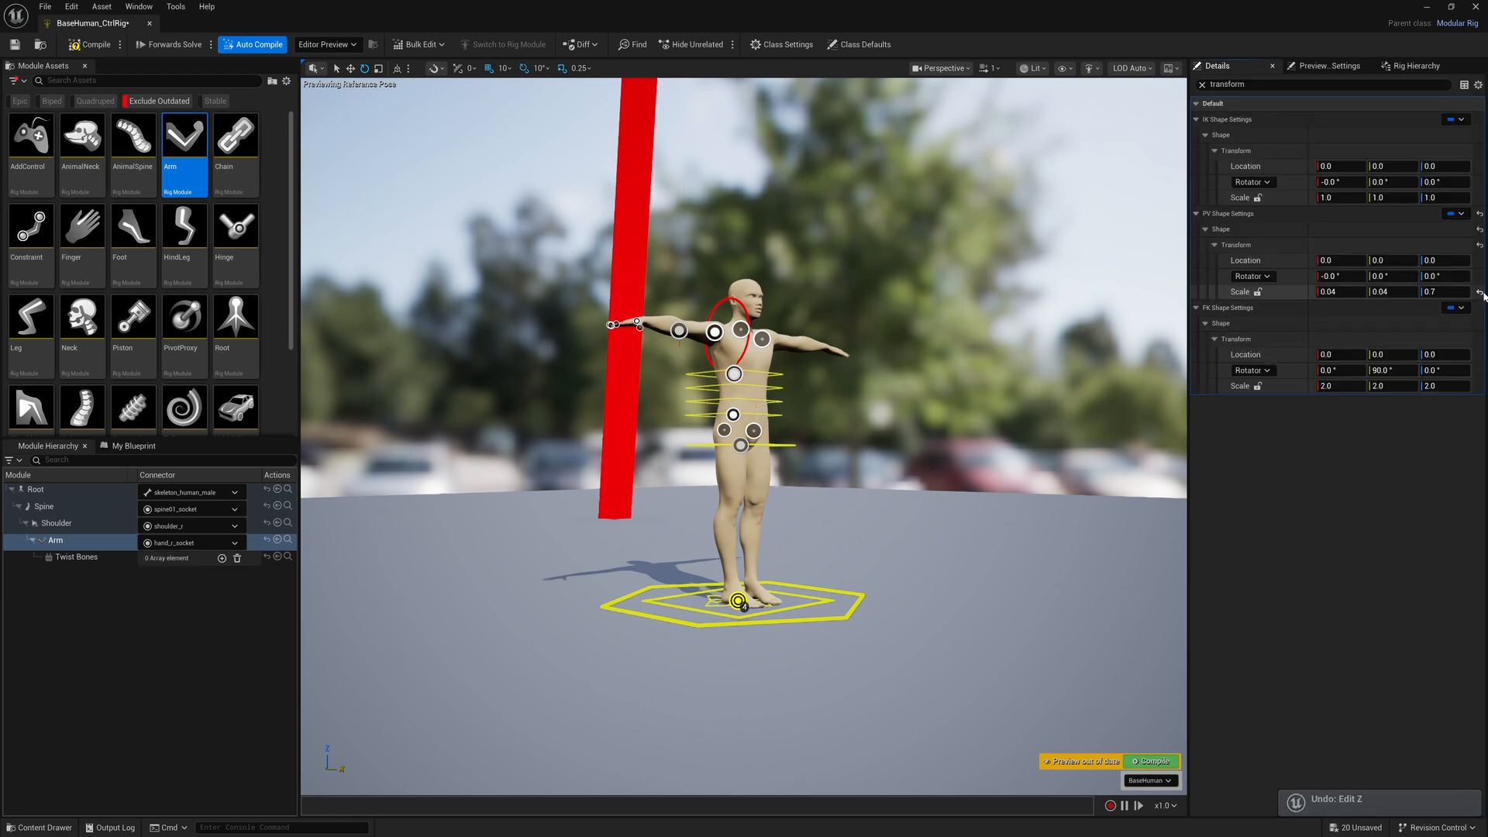
{"action": "left_click", "coordinate": [1479, 293]}
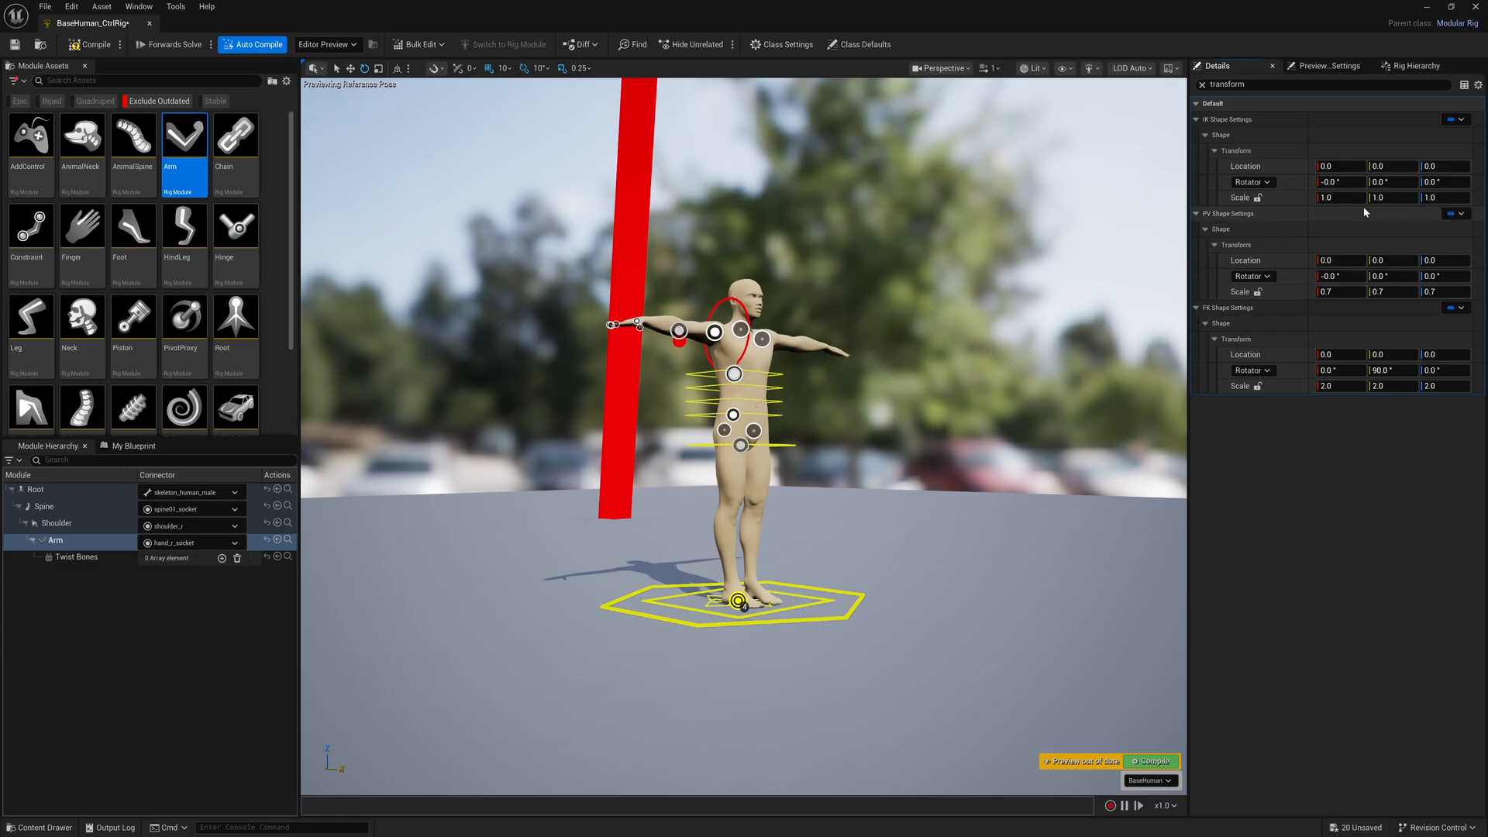
Set the Arm's IK control shape scale to 0.04 on the X, Y and Z axes
{"action": "left_click", "coordinate": [1337, 198]}
{"action": "type", "text": "0.04"}
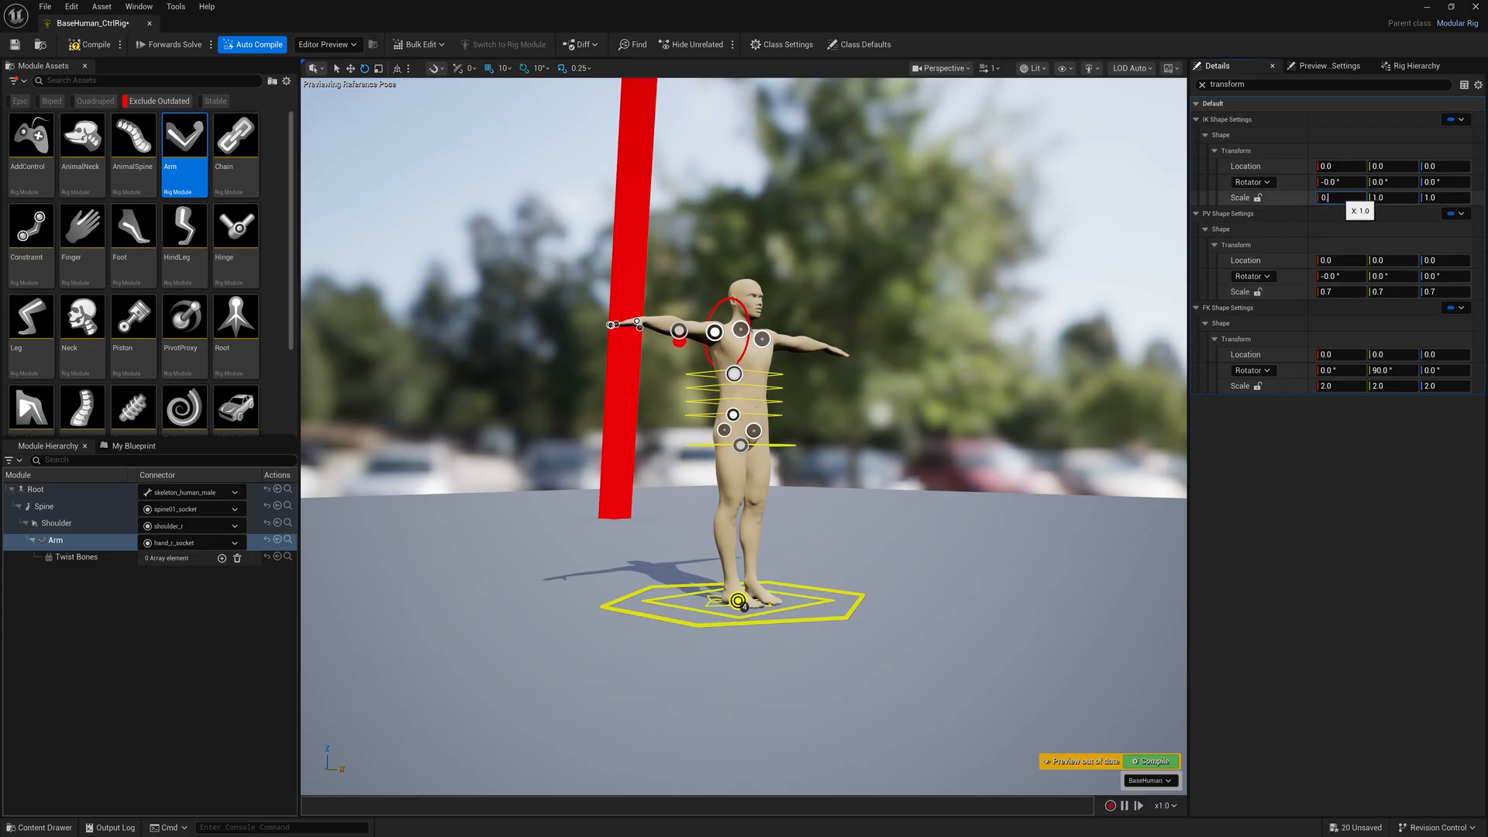
{"action": "key", "text": "Tab"}
{"action": "type", "text": "0.04"}
{"action": "key", "text": "Tab"}
{"action": "type", "text": "0.04"}
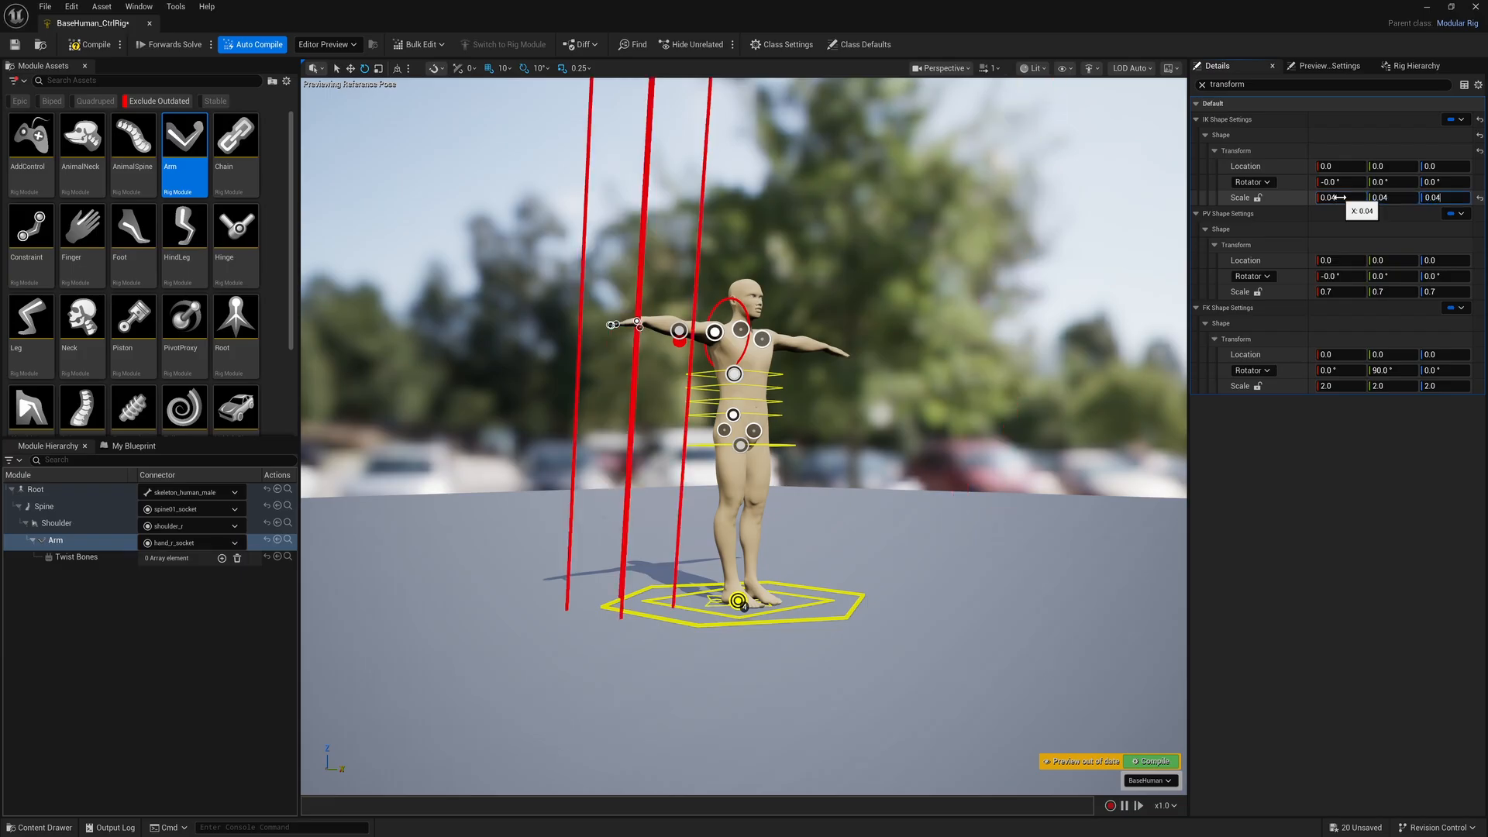
{"action": "key", "text": "Tab"}
Set the Arm's IK control shape scale to 0.02 on the X, Y and Z axes
{"action": "left_click_drag", "start_coordinate": [695, 267], "coordinate": [683, 259], "text": "alt"}
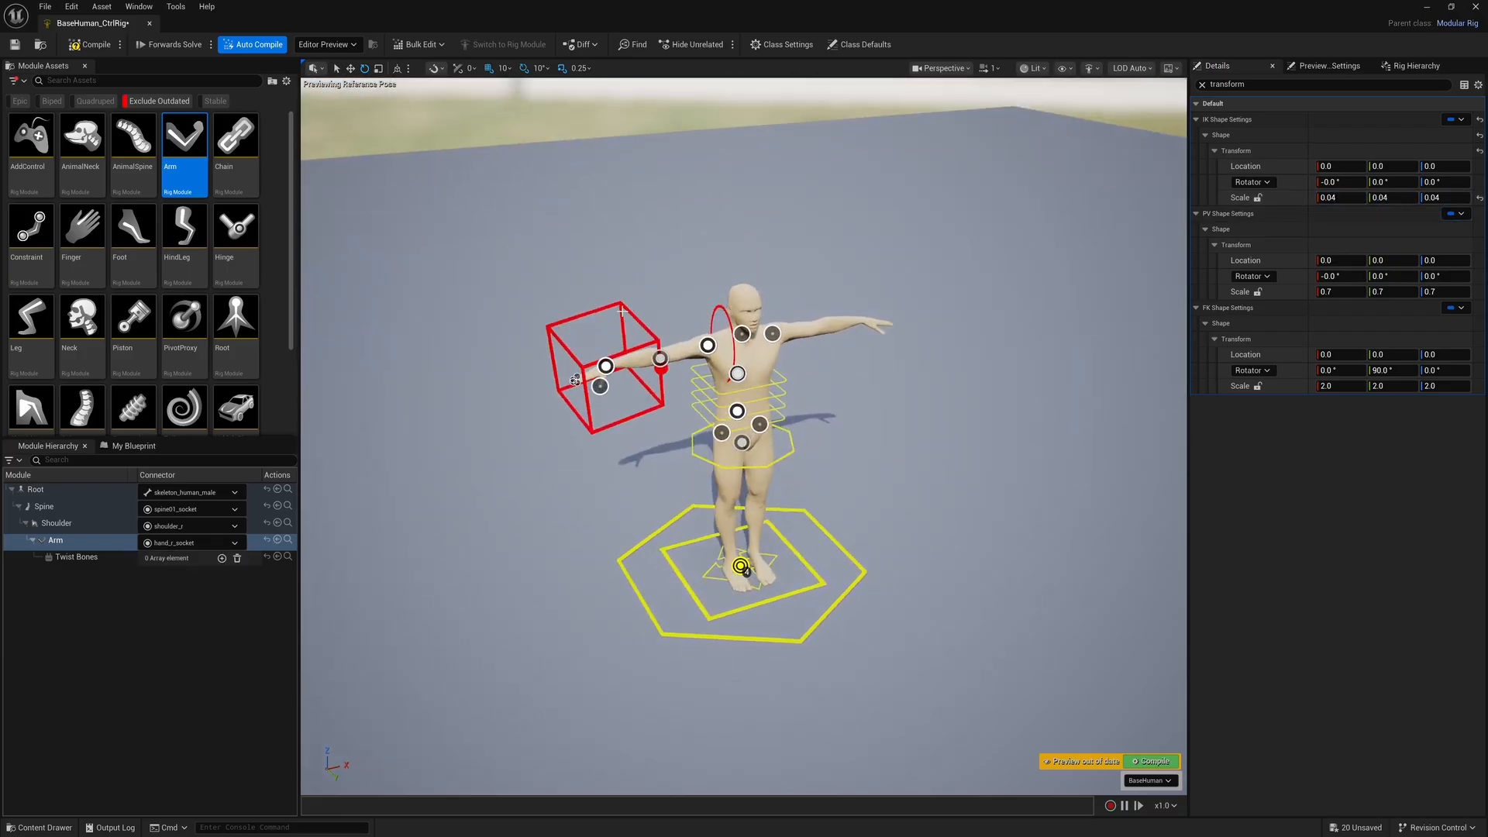
{"action": "left_click", "coordinate": [1339, 197]}
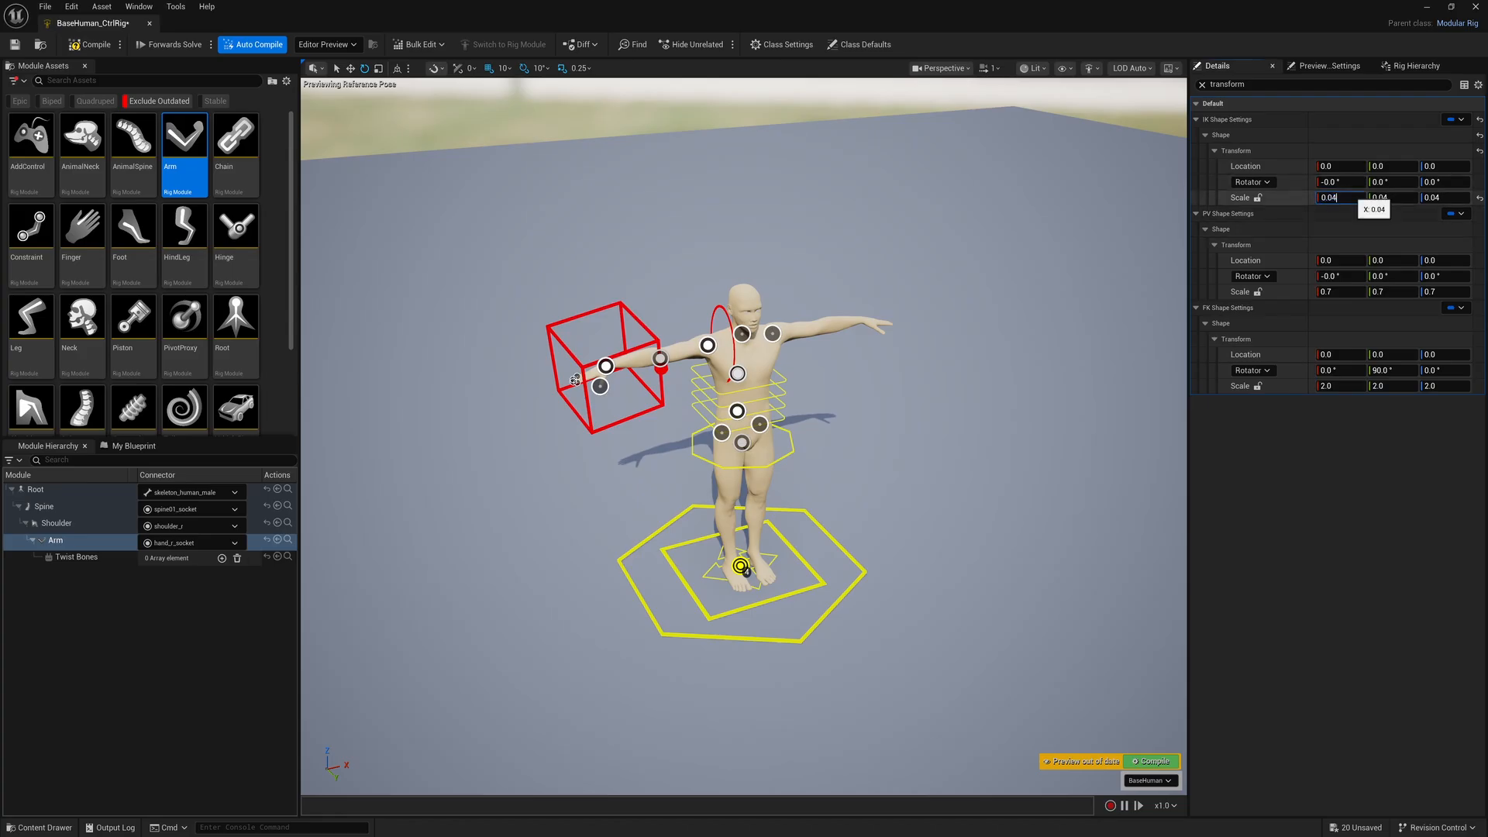
{"action": "type", "text": "0.02"}
{"action": "key", "text": "Tab"}
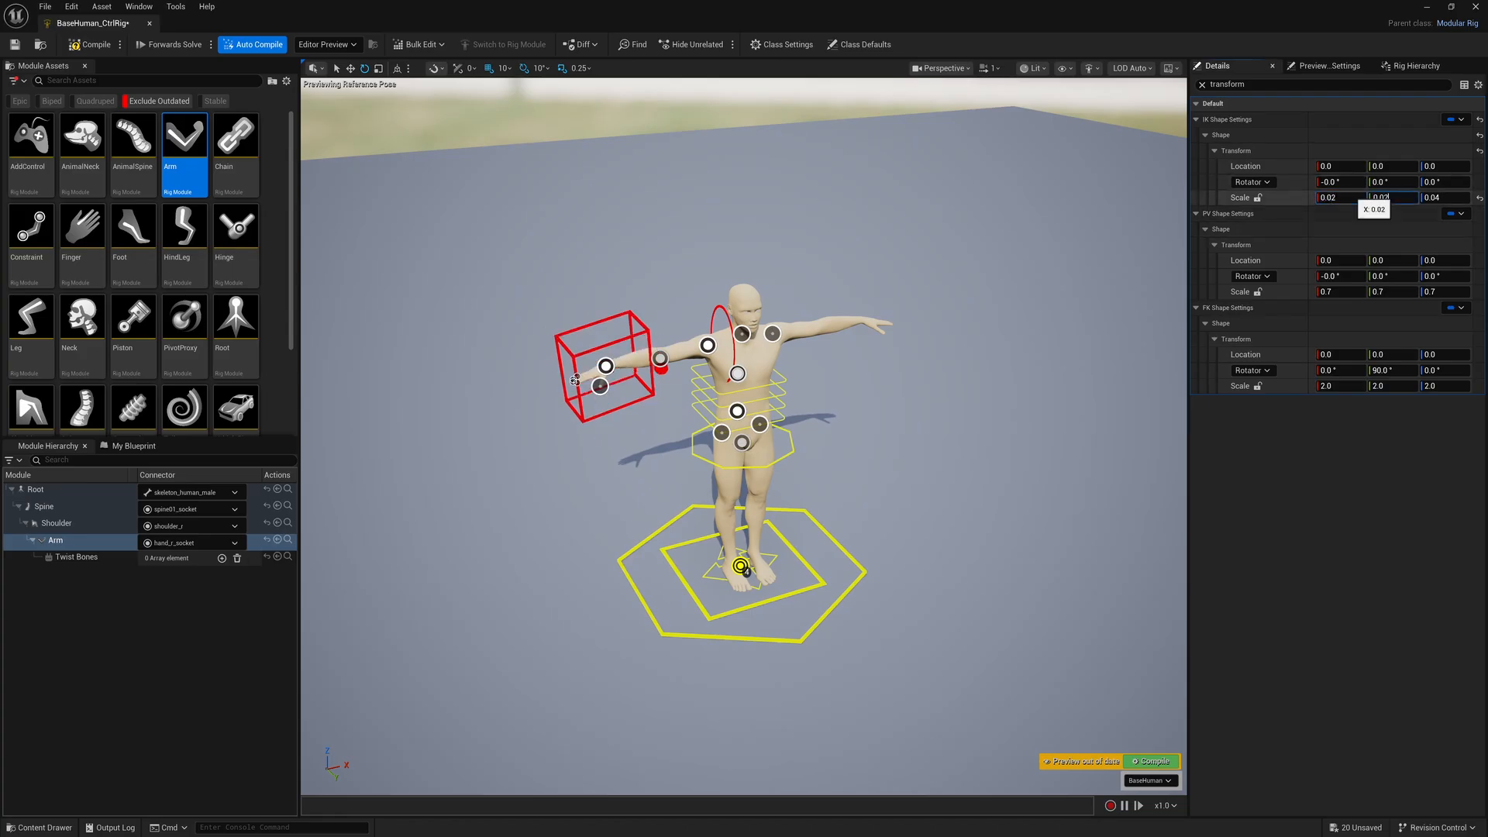
{"action": "key", "text": "Tab"}
{"action": "type", "text": "0.02"}
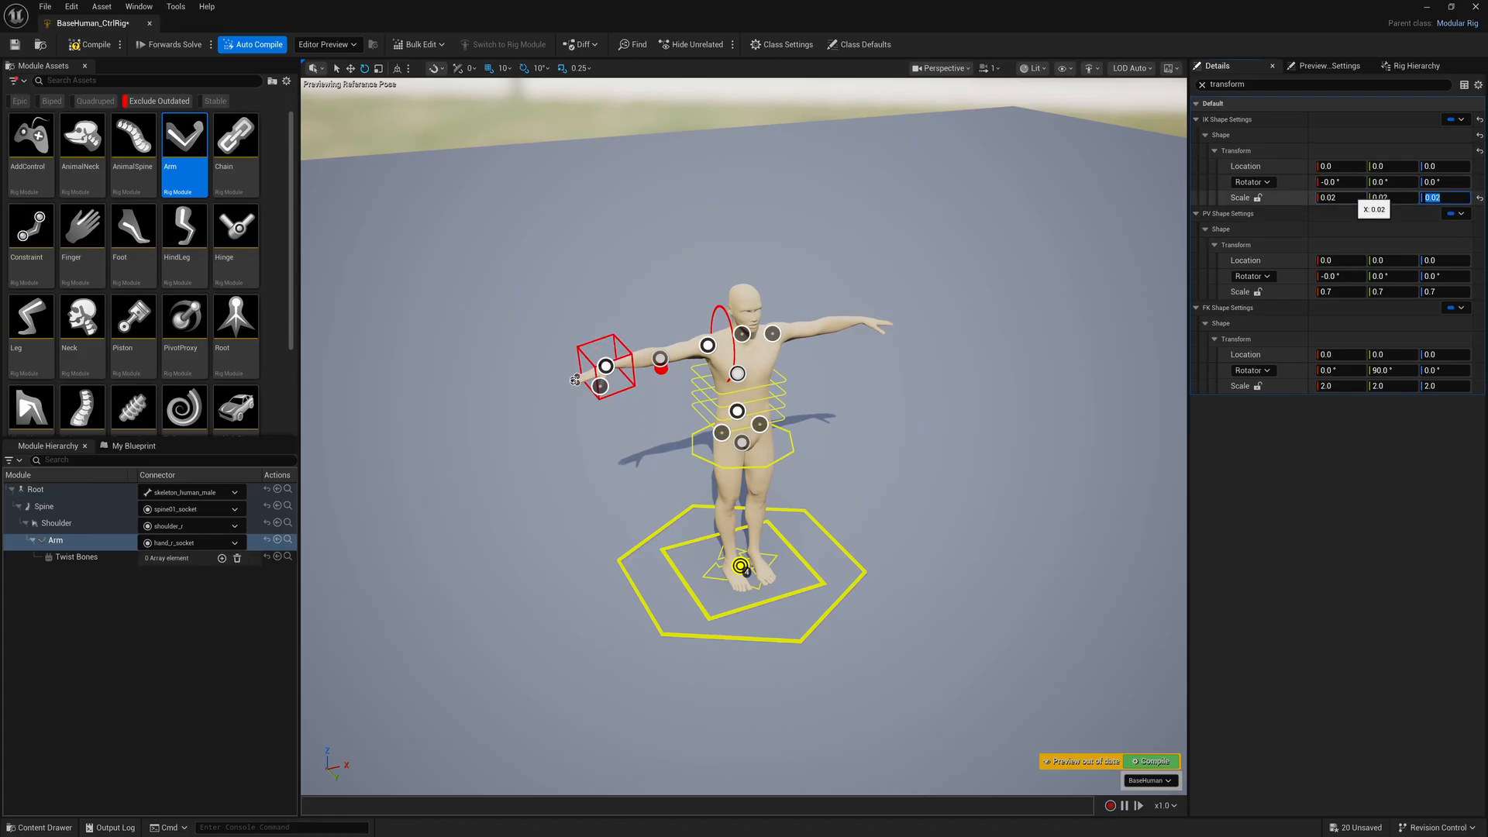
{"action": "key", "text": "Return"}
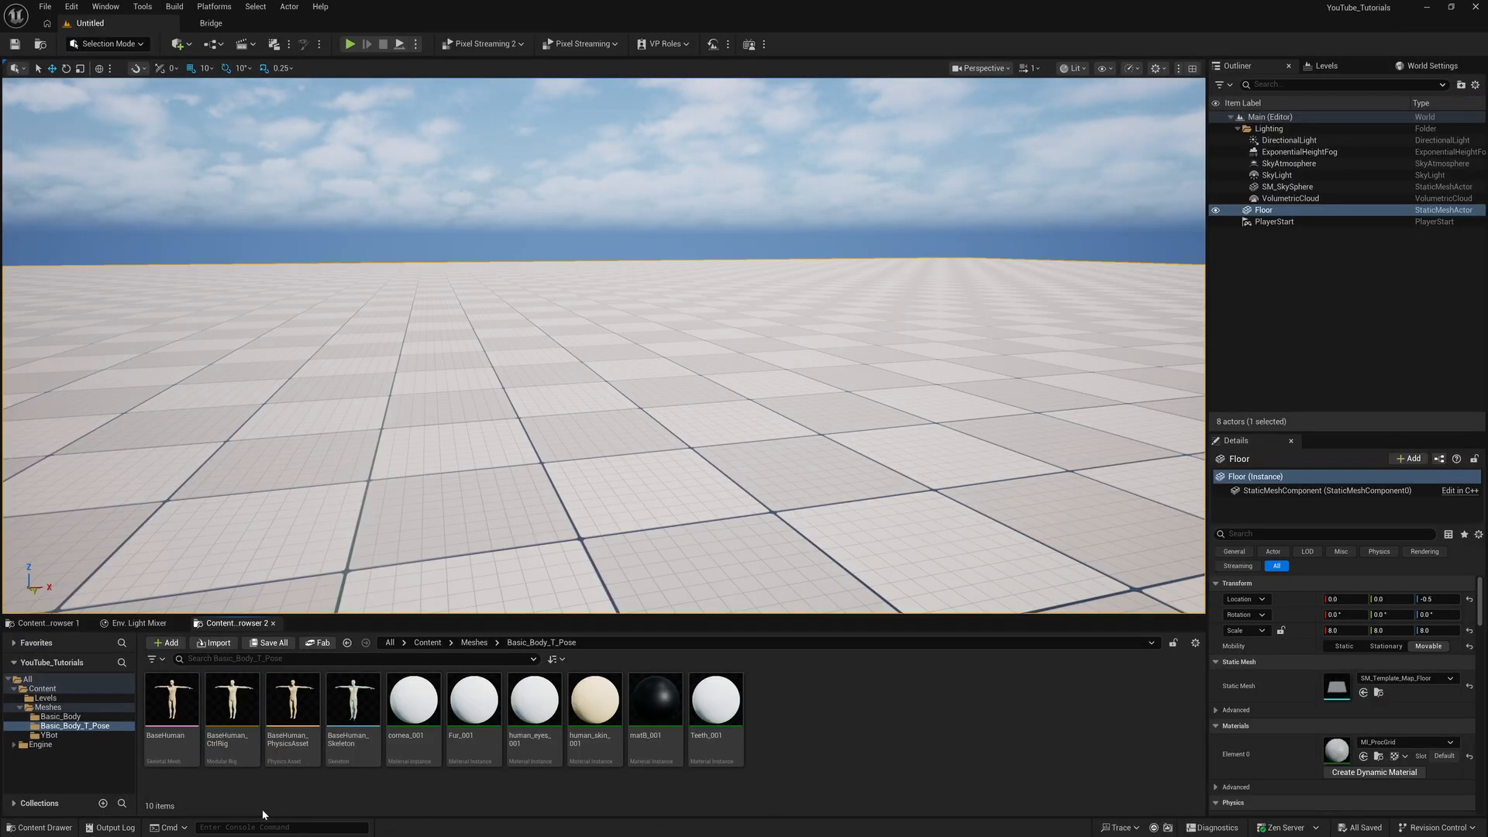
Create a modular control rig from the Standing_Idle skeletal mesh in the Basic_Body folder and open it
{"action": "left_click", "coordinate": [69, 718]}
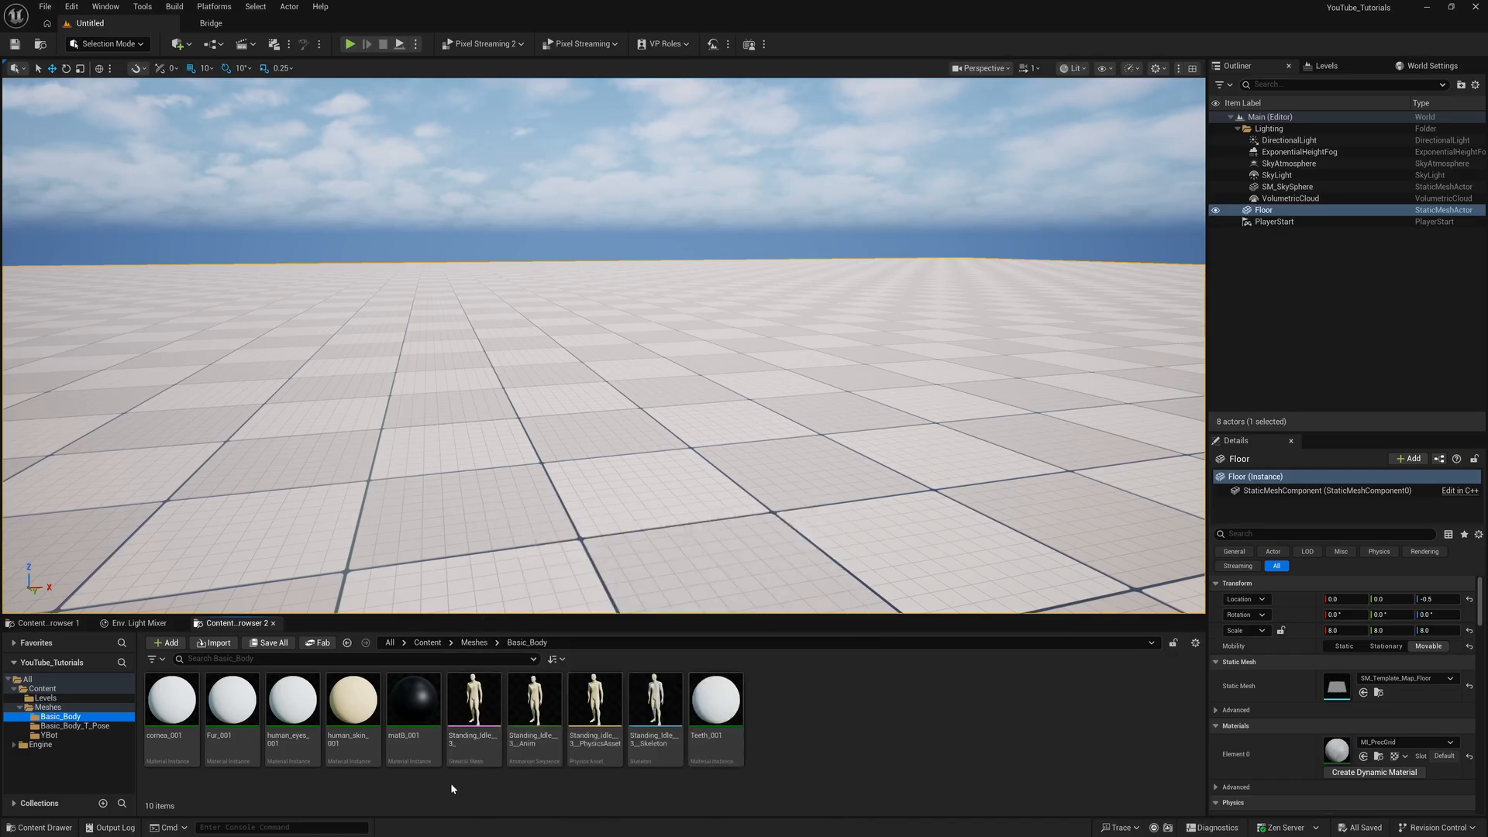
{"action": "right_click", "coordinate": [474, 696]}
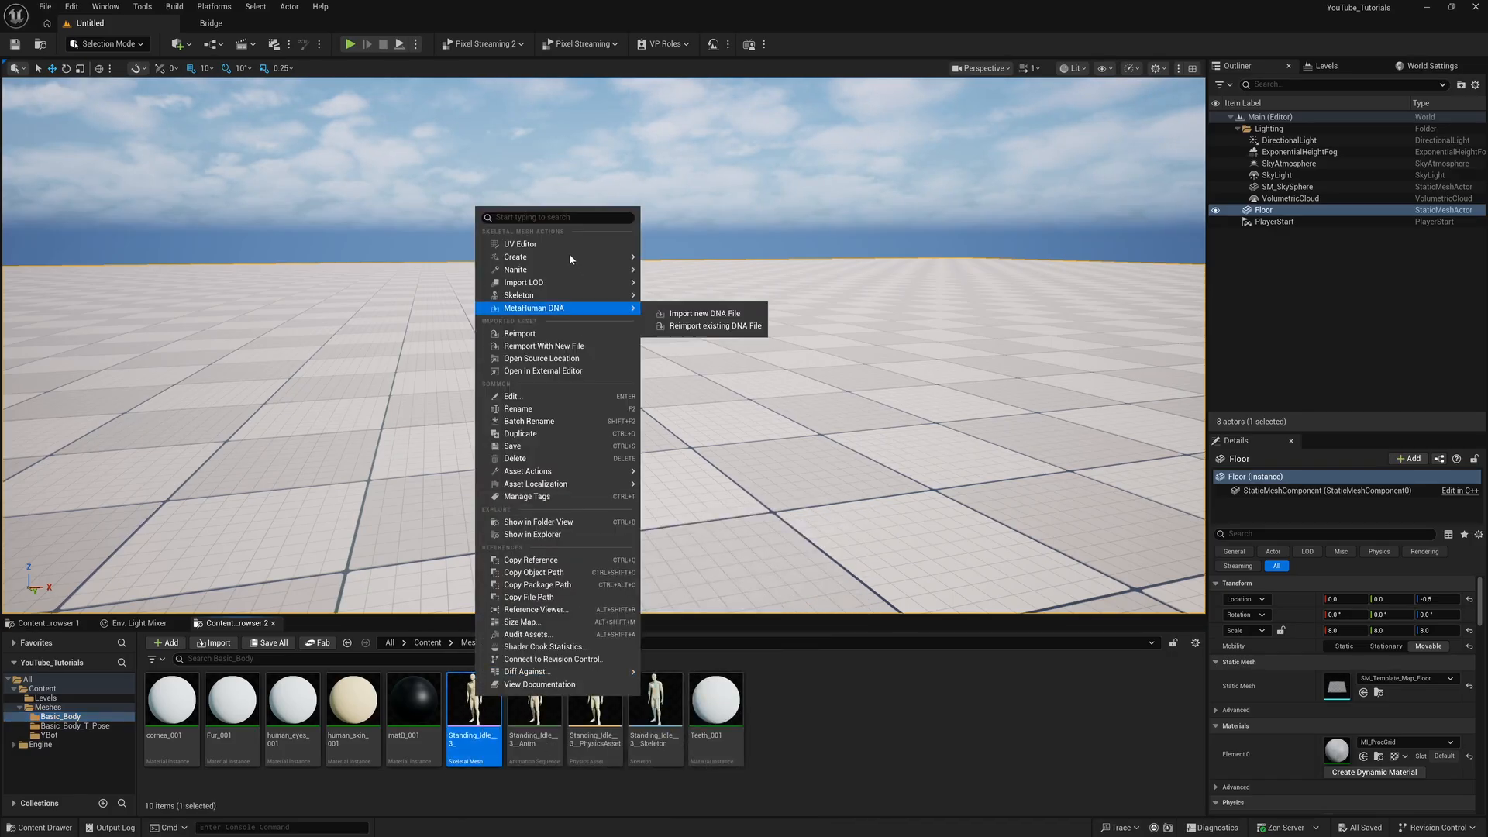
{"action": "mouse_move", "coordinate": [569, 257]}
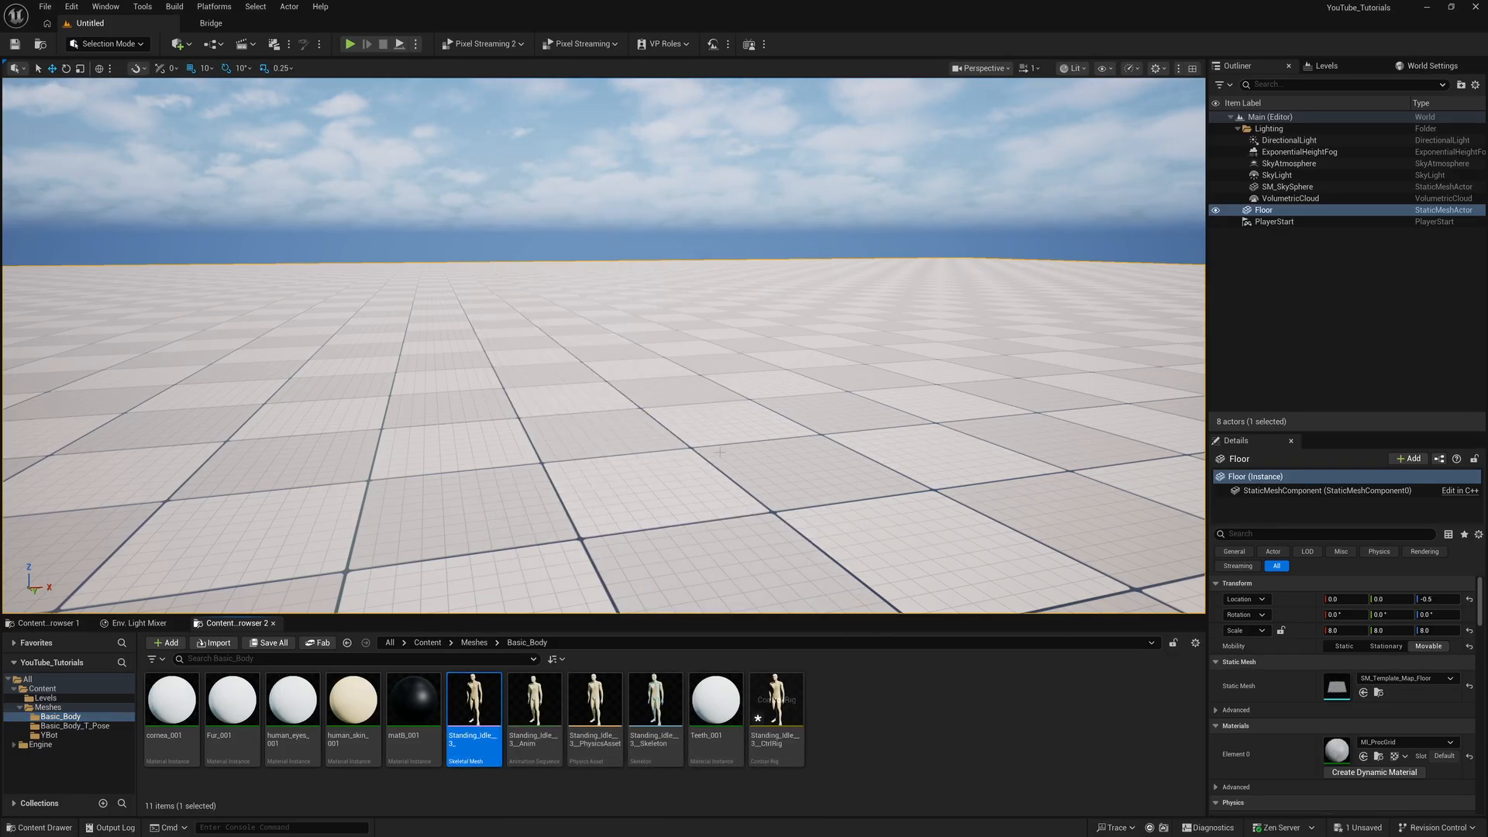
{"action": "left_click", "coordinate": [725, 454]}
{"action": "double_click", "coordinate": [769, 687]}
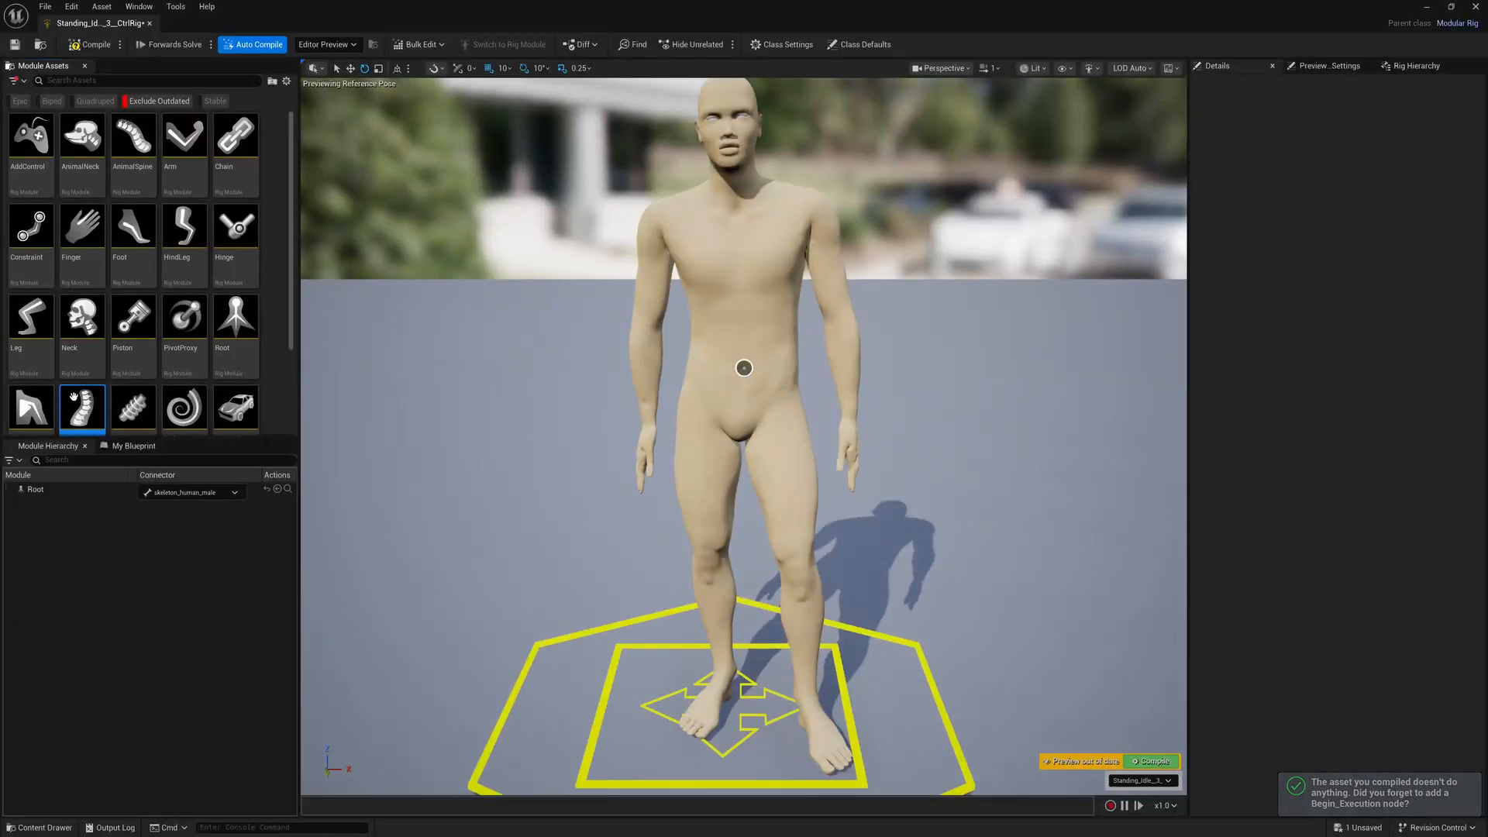
Attach the Spine module to the spine01 socket and assign spine03 as its Spine End Bone
{"action": "mouse_move", "coordinate": [74, 397]}
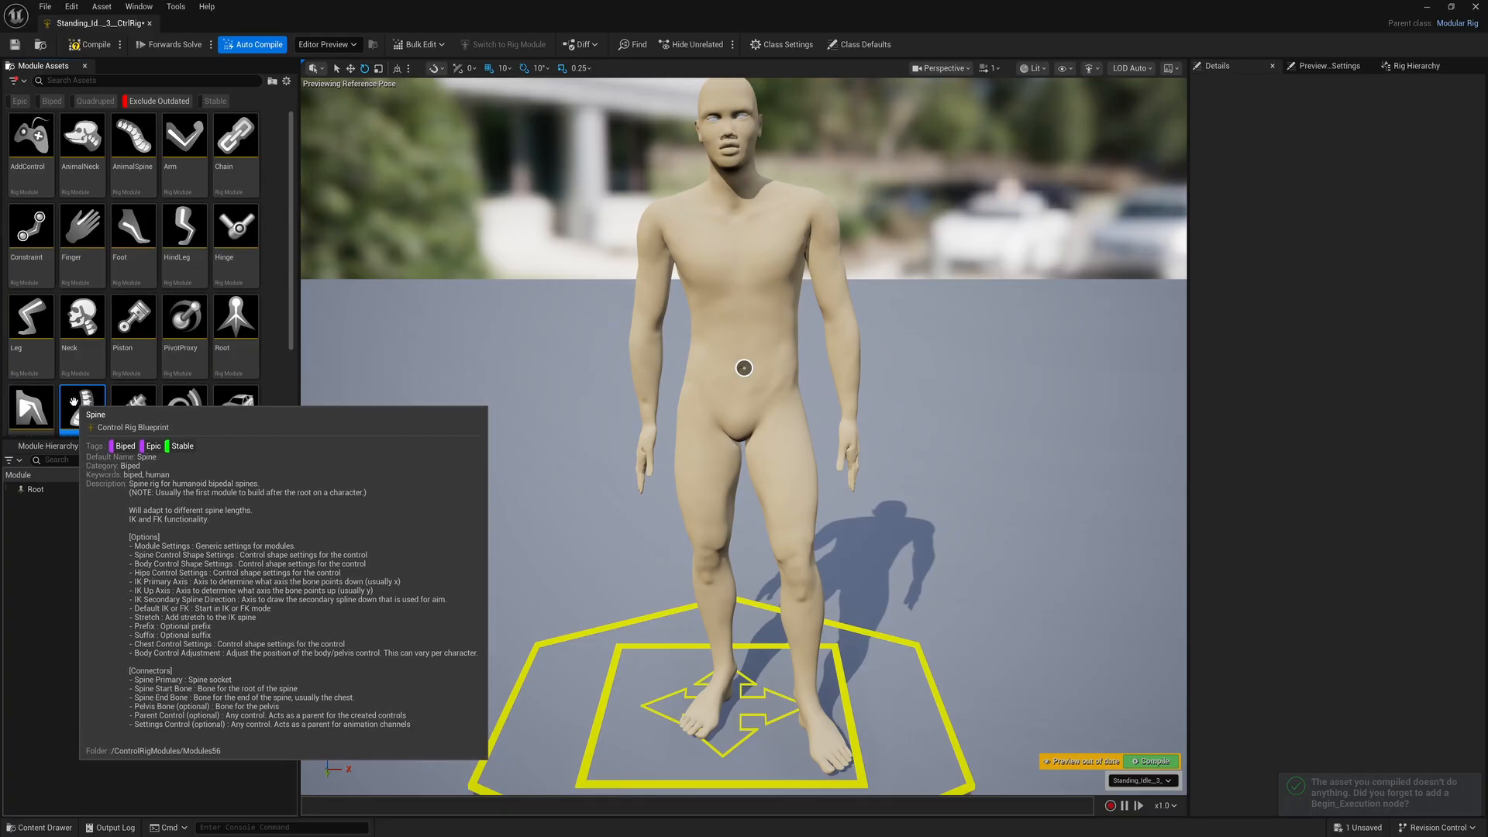
{"action": "left_click_drag", "start_coordinate": [73, 396], "coordinate": [743, 370]}
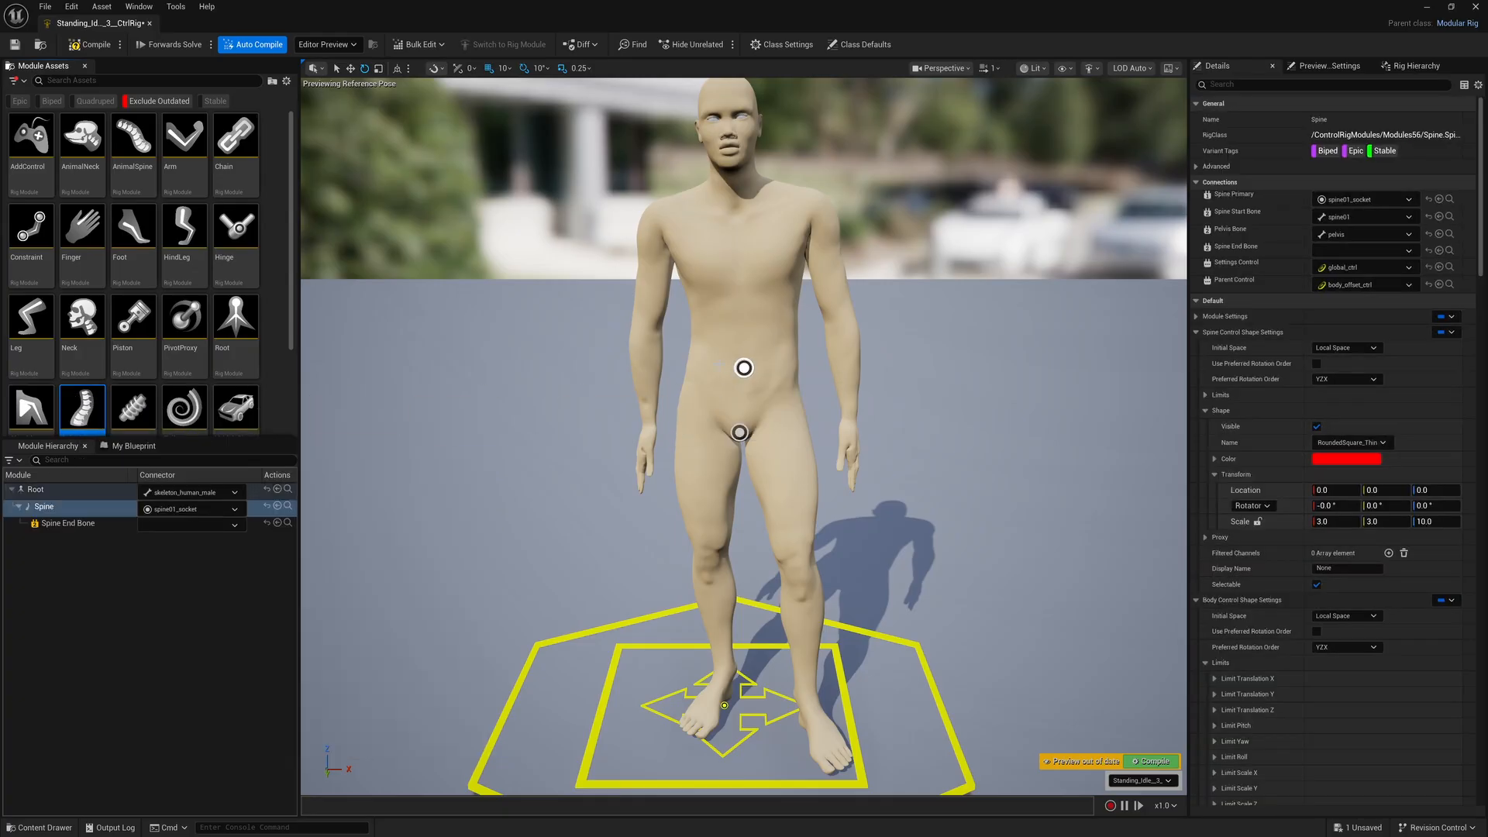
{"action": "left_click", "coordinate": [200, 526]}
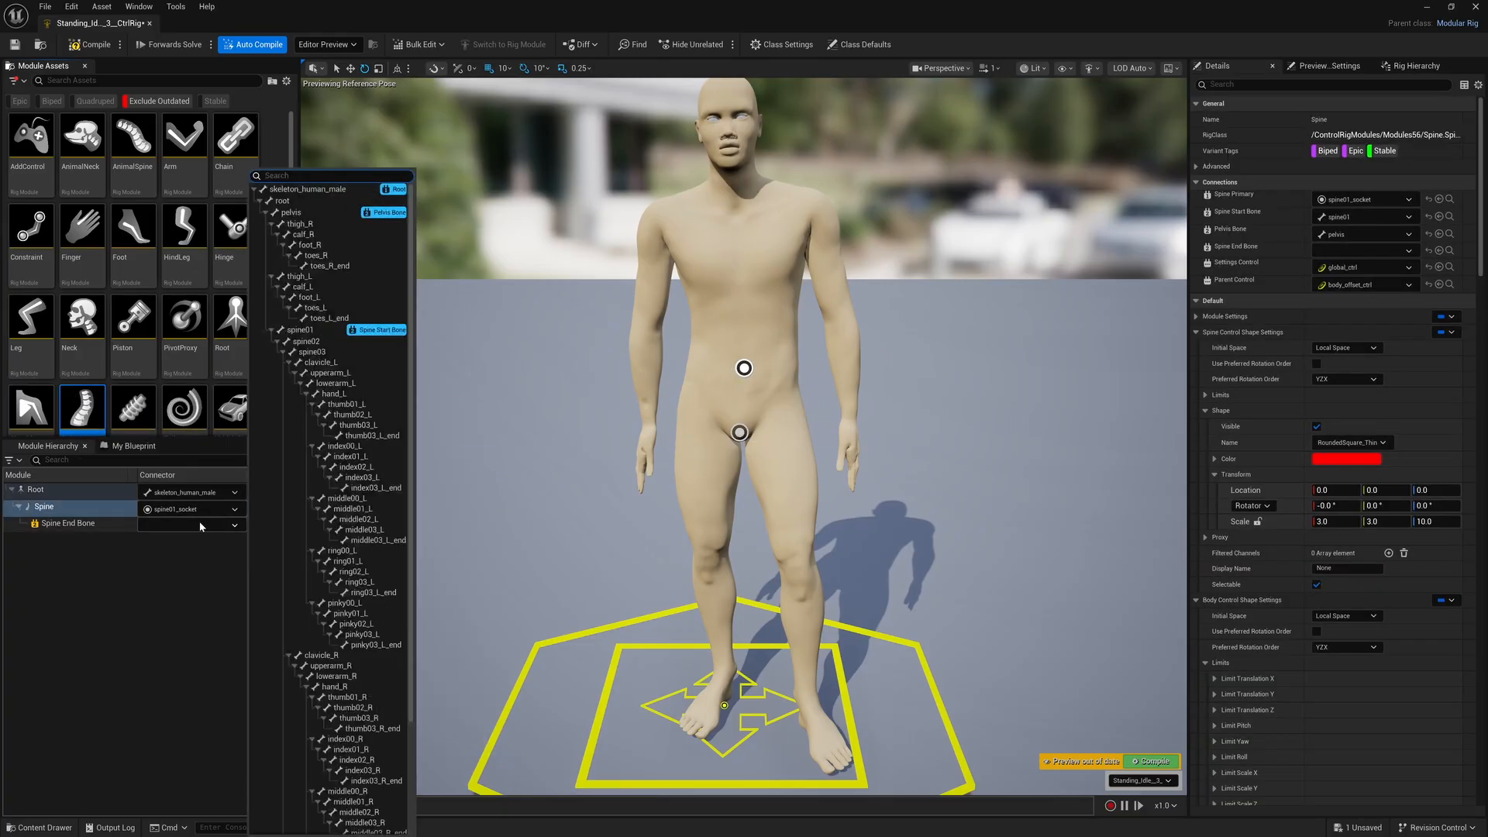
{"action": "left_click", "coordinate": [348, 353]}
{"action": "scroll", "coordinate": [590, 416], "scroll_direction": "down", "scroll_amount": 10}
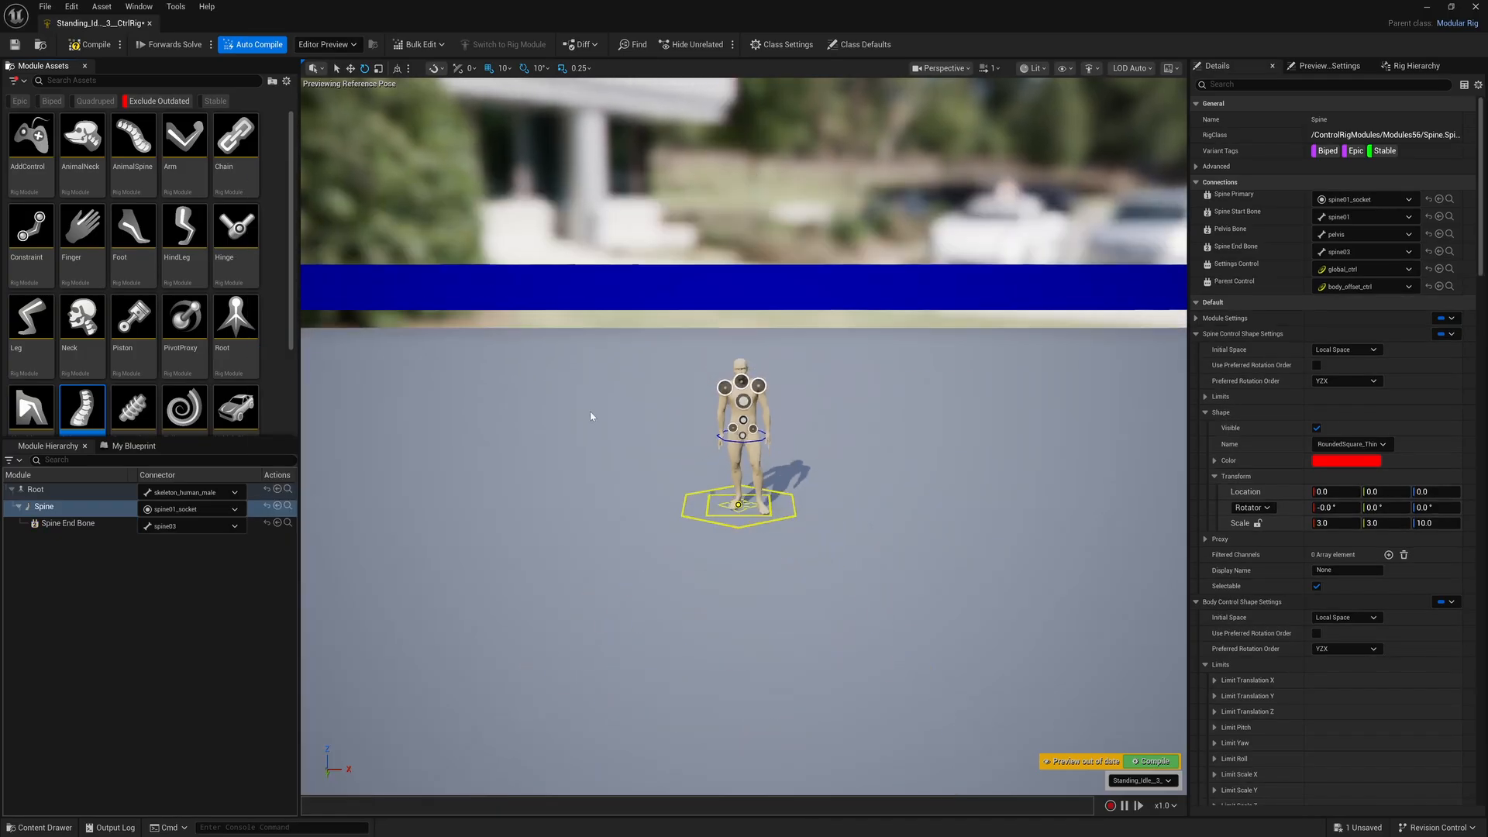
{"action": "scroll", "coordinate": [593, 424], "scroll_direction": "up", "scroll_amount": 5}
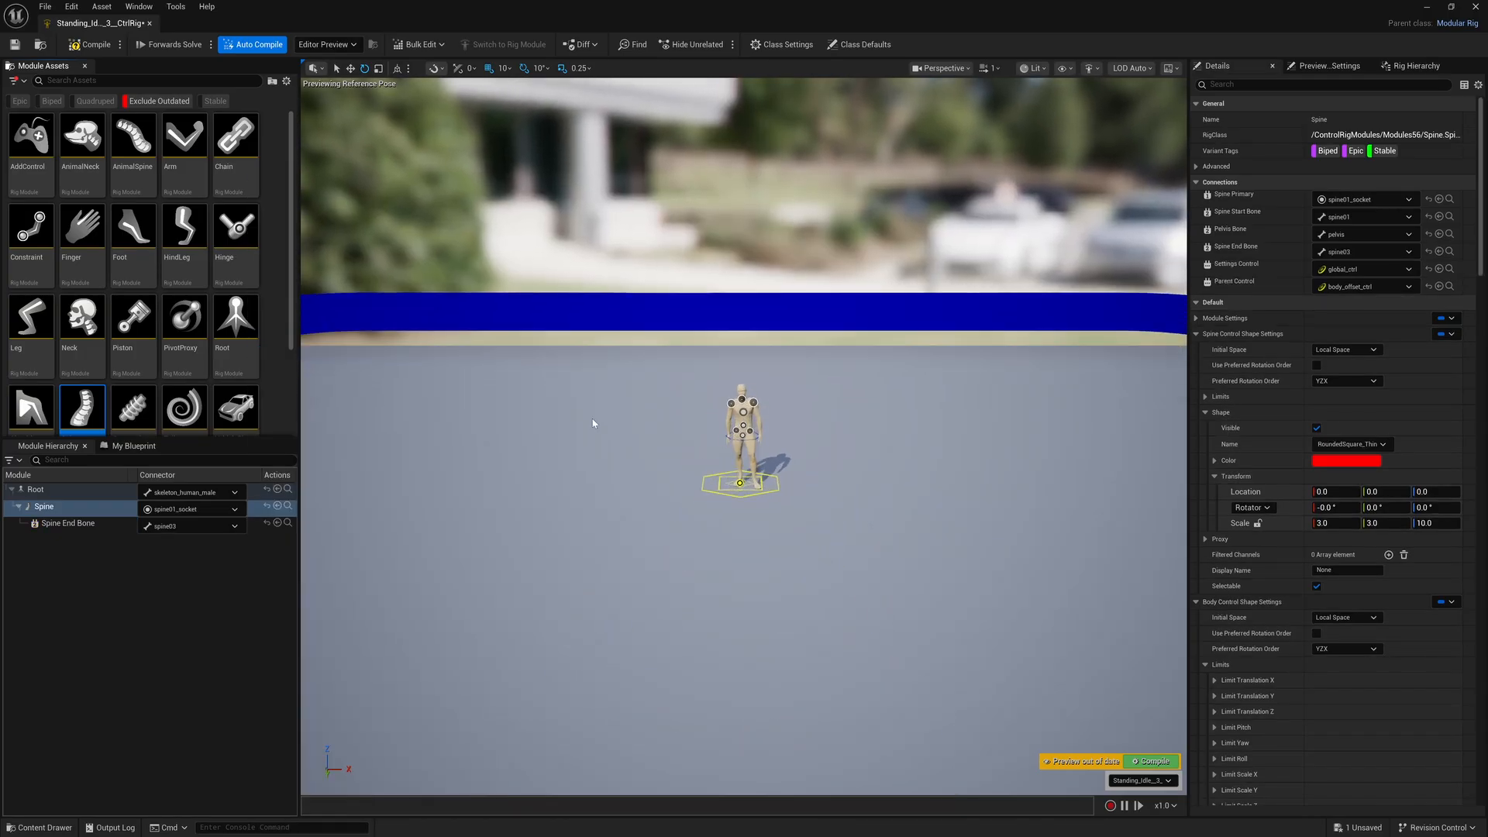